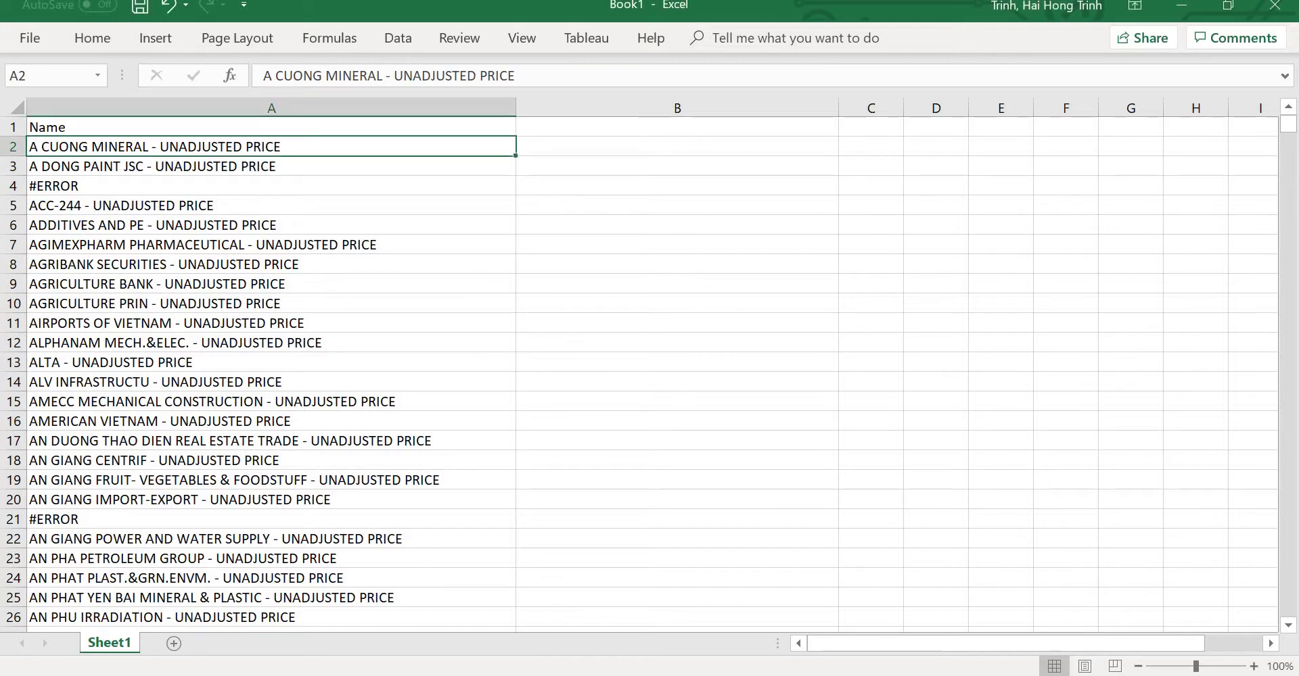
Step: Look through the first company names in column A, down to row 9 and back to A2
key(Down)
key(Down)
key(Down)
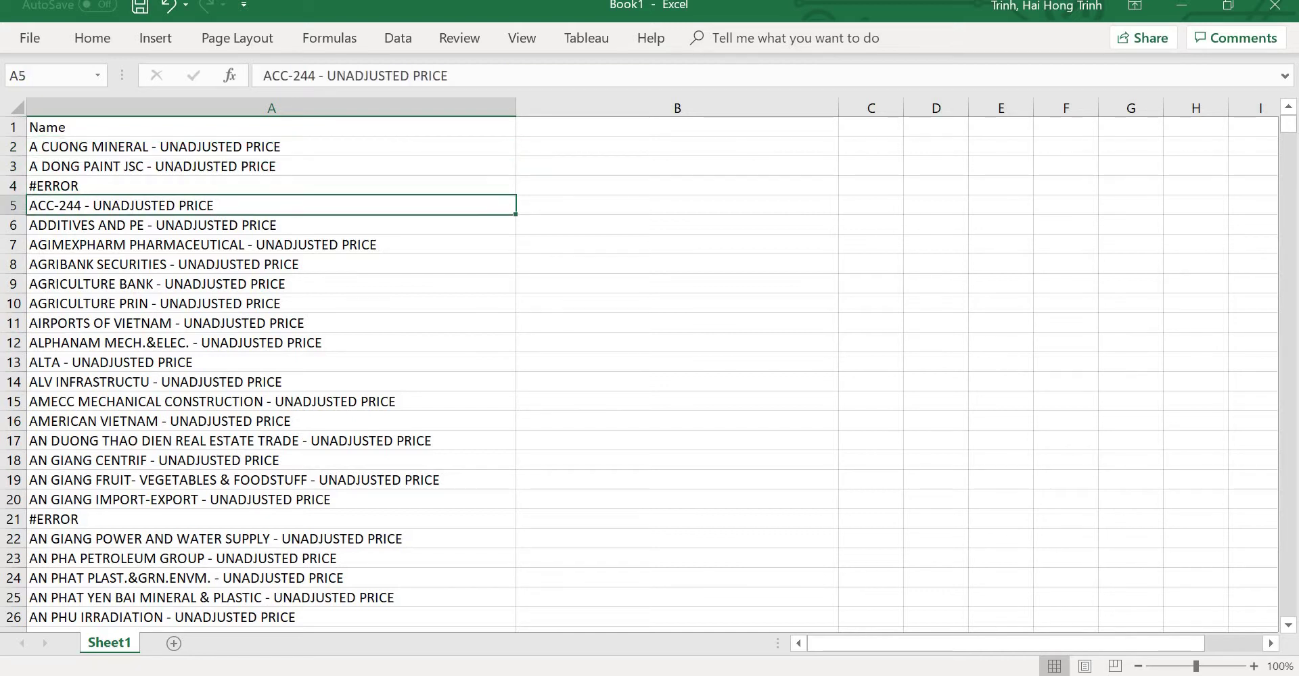
key(Down)
key(Down)
key(Down)
key(Down)
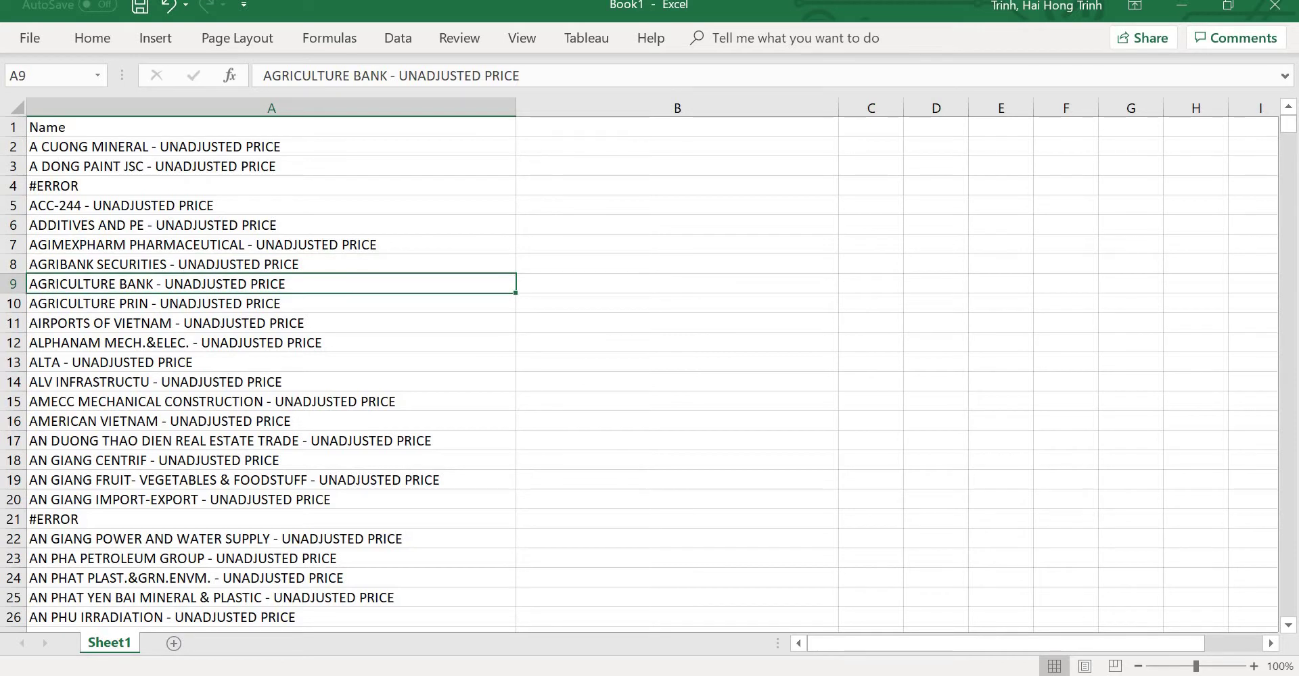
click(271, 147)
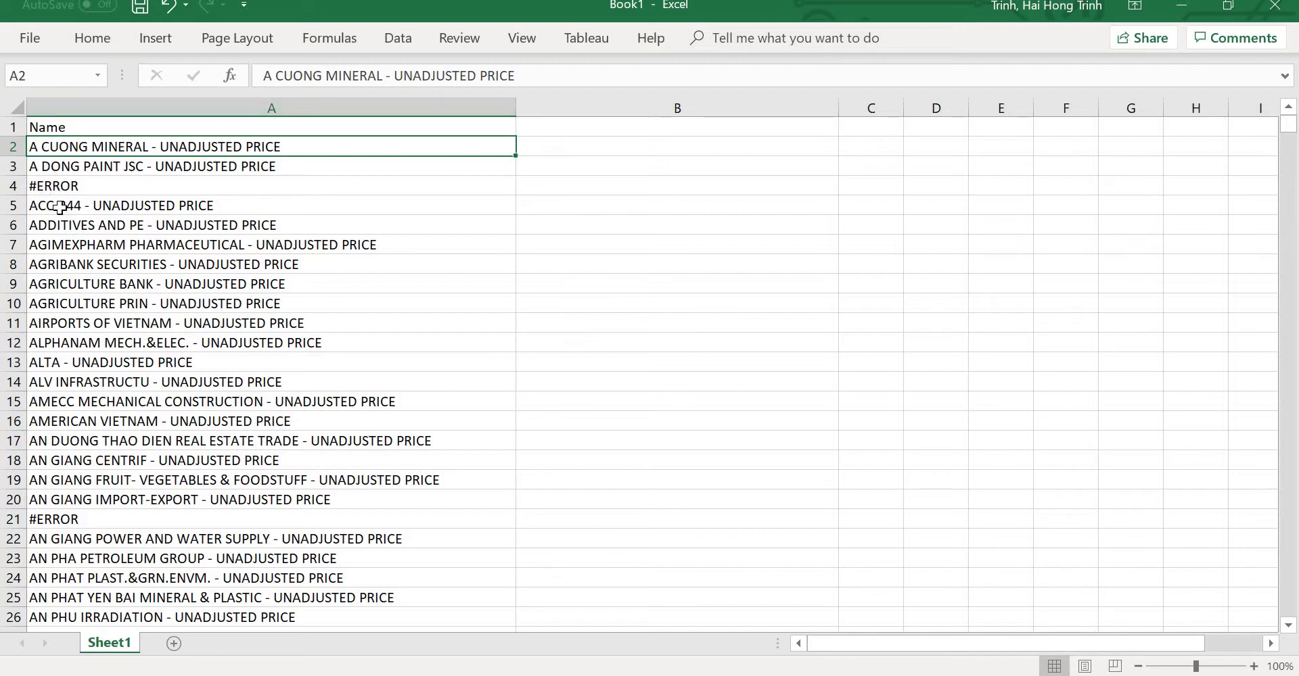
Step: Find all #ERROR cells in column A and delete their entire sheet rows
click(244, 107)
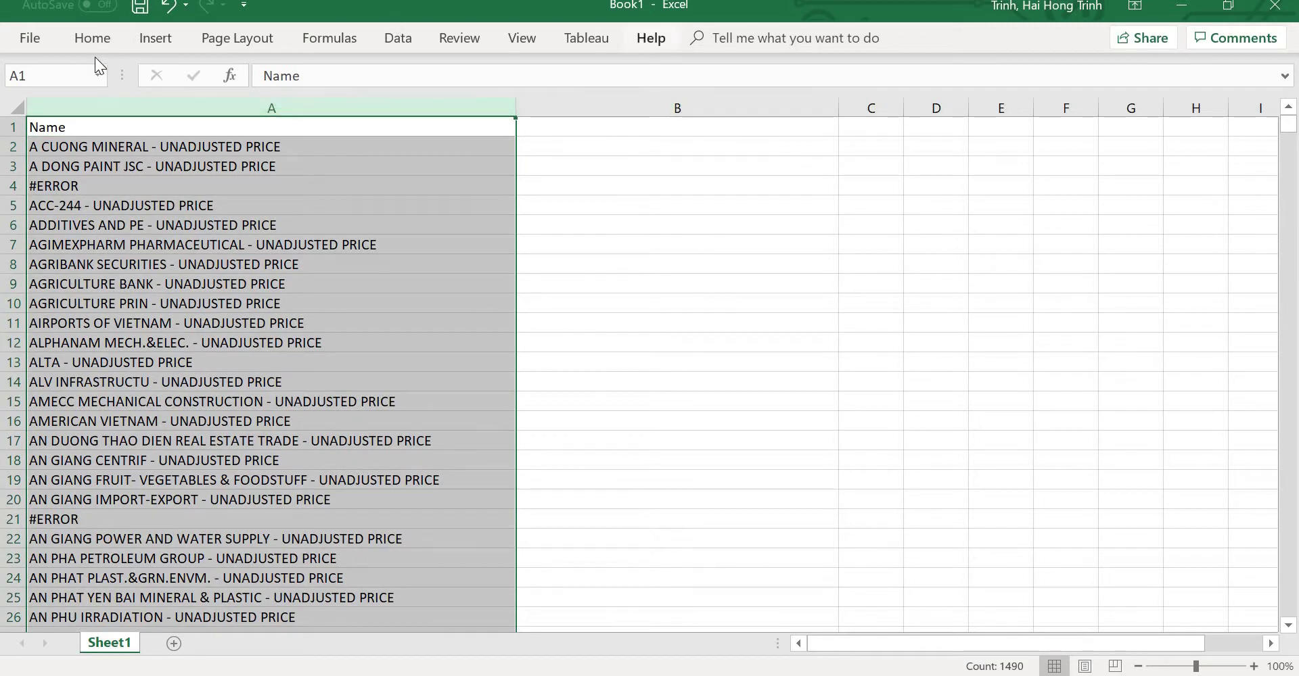
click(91, 35)
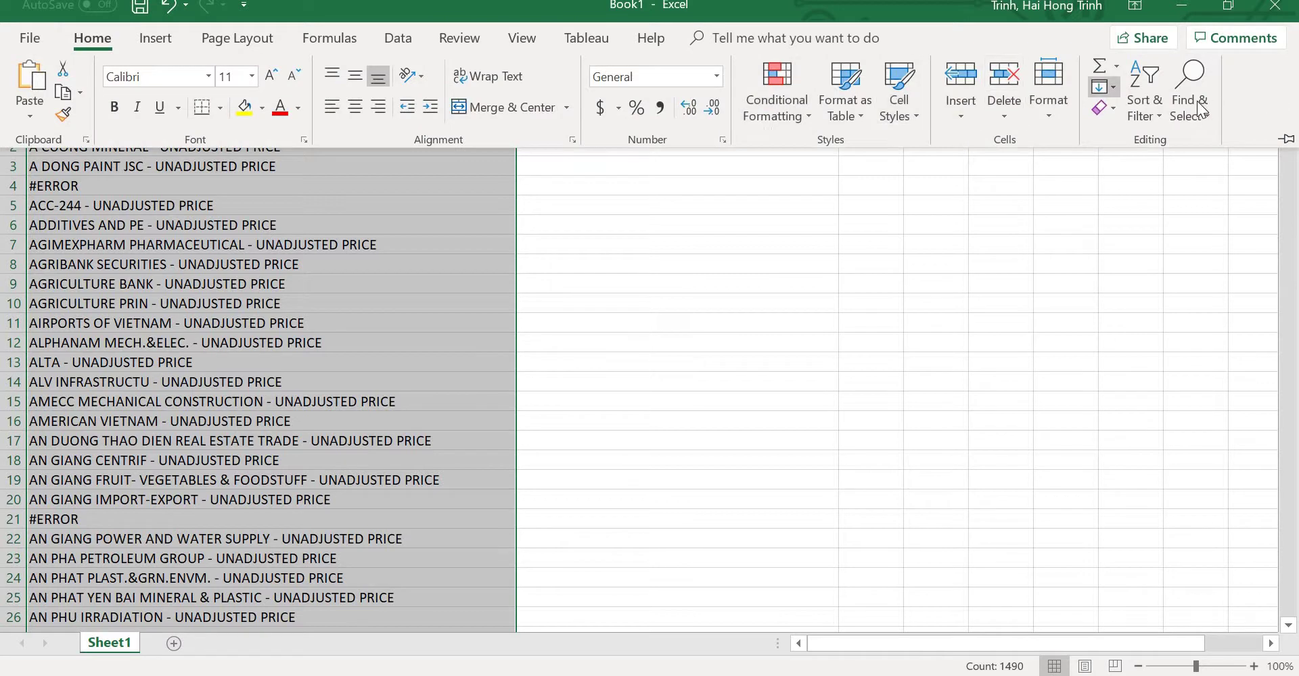
click(1197, 109)
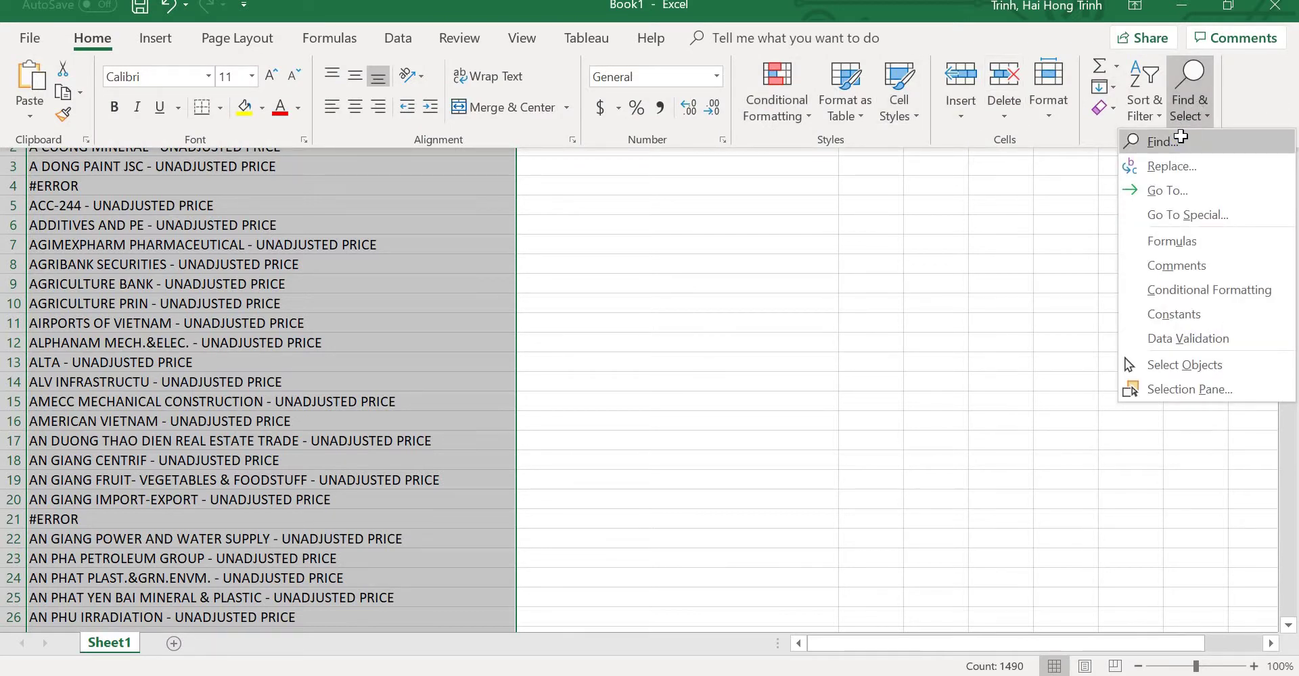
click(1188, 143)
click(683, 482)
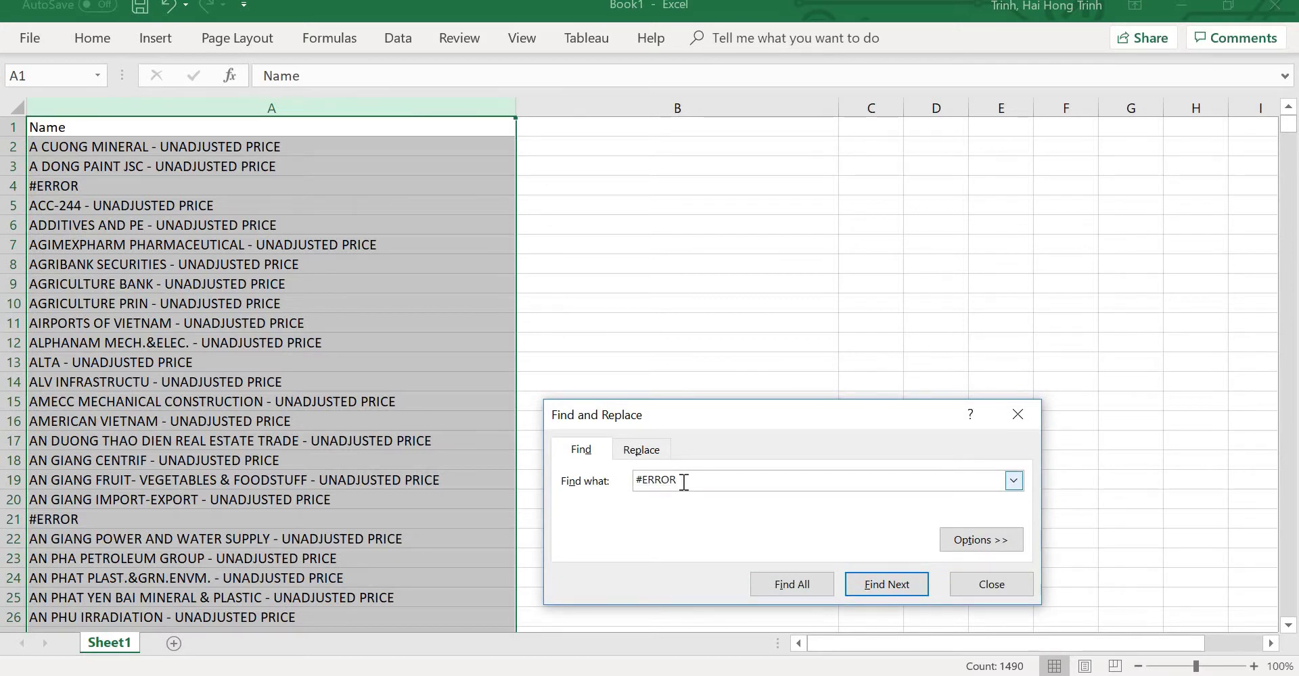
click(782, 589)
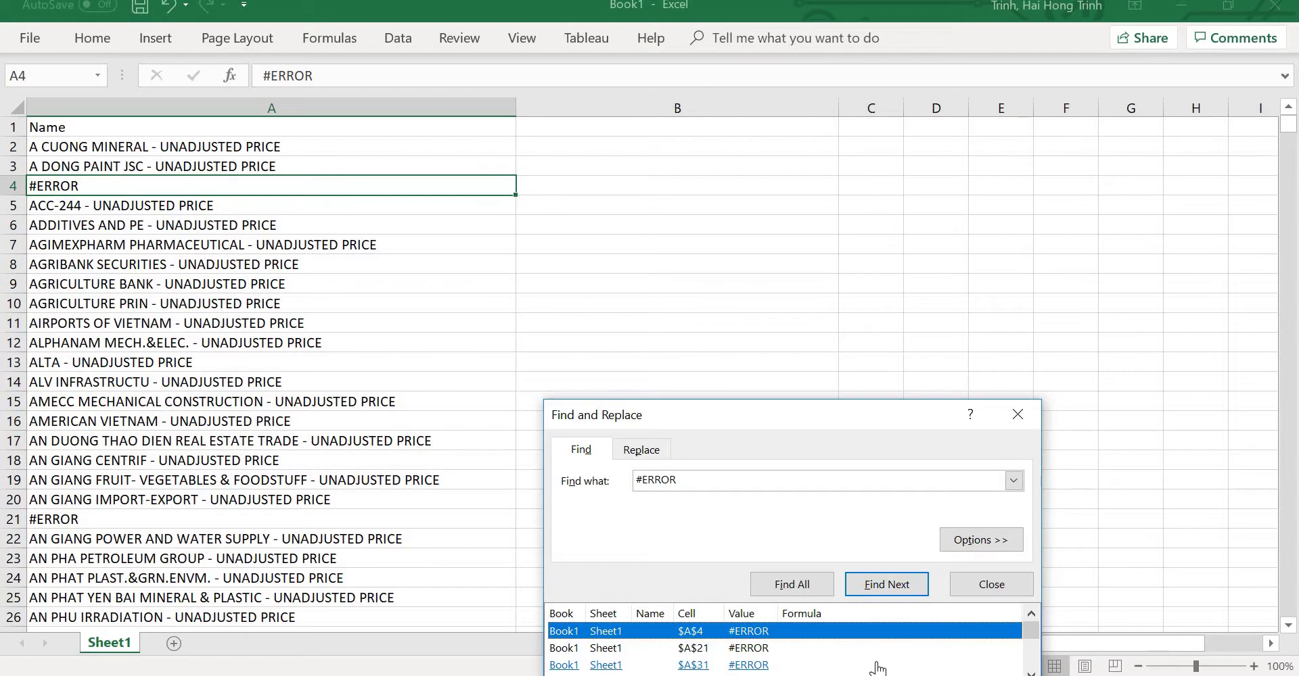
key(ctrl+a)
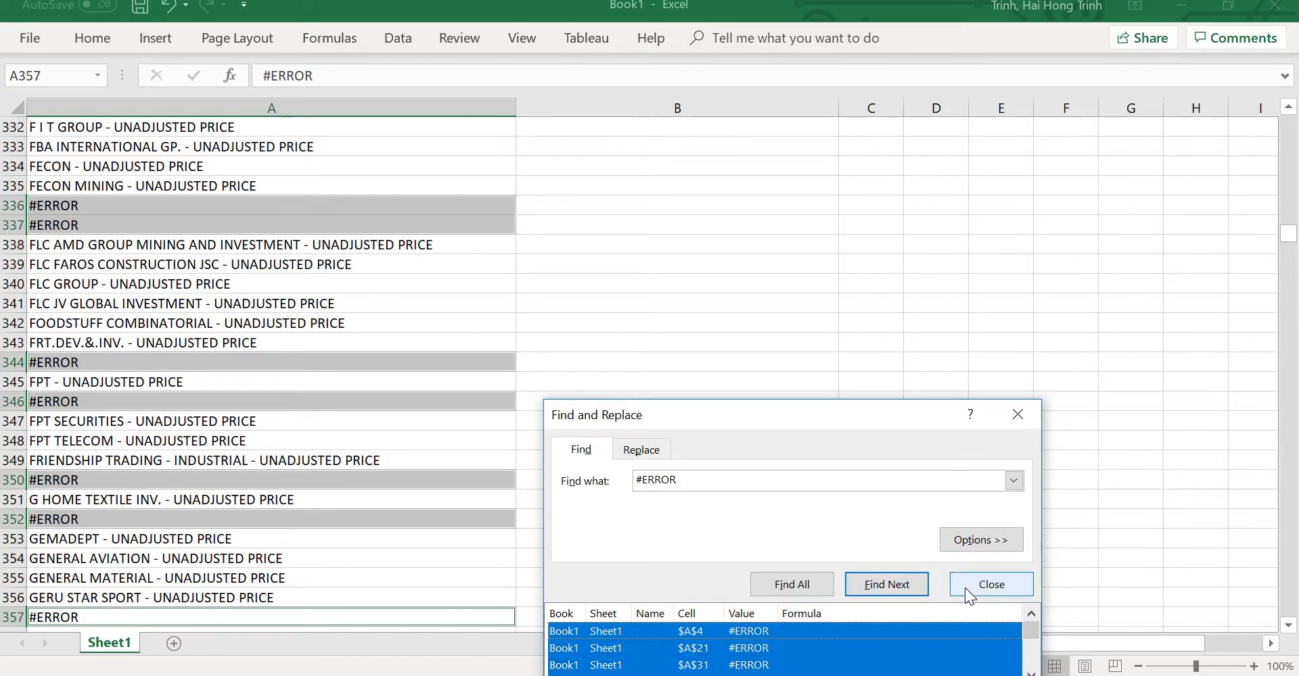
click(991, 585)
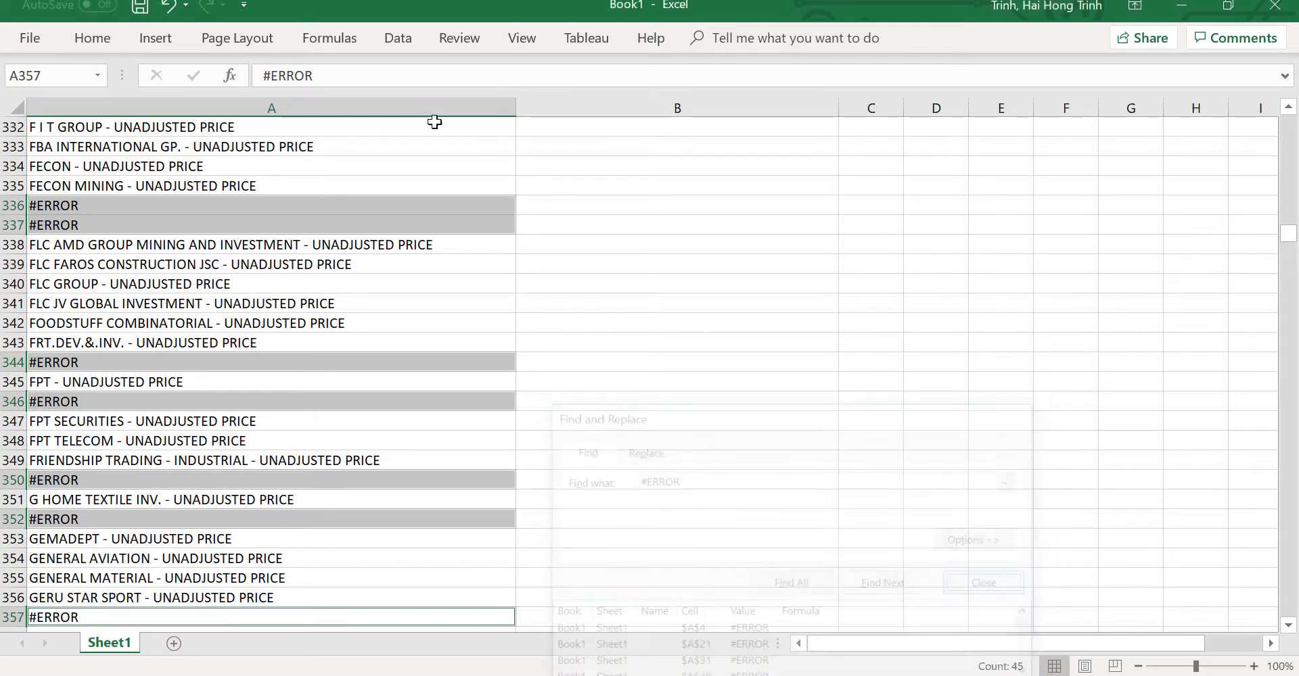
click(112, 37)
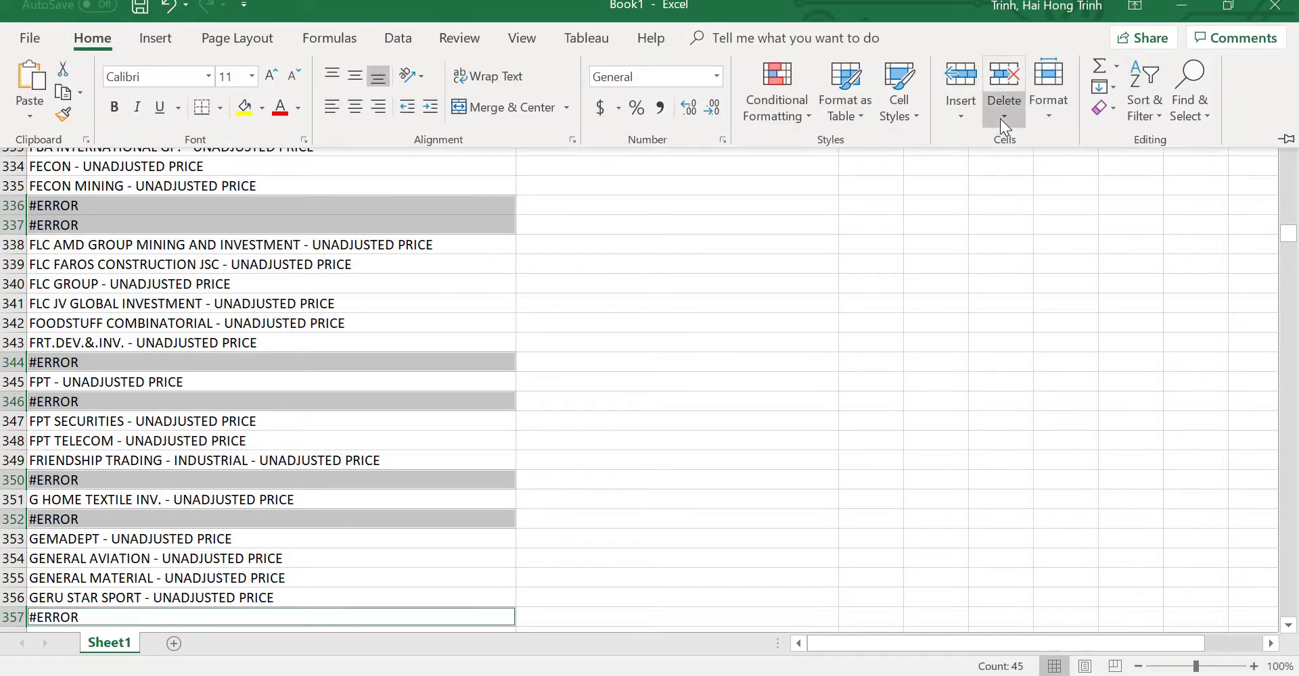
click(1000, 120)
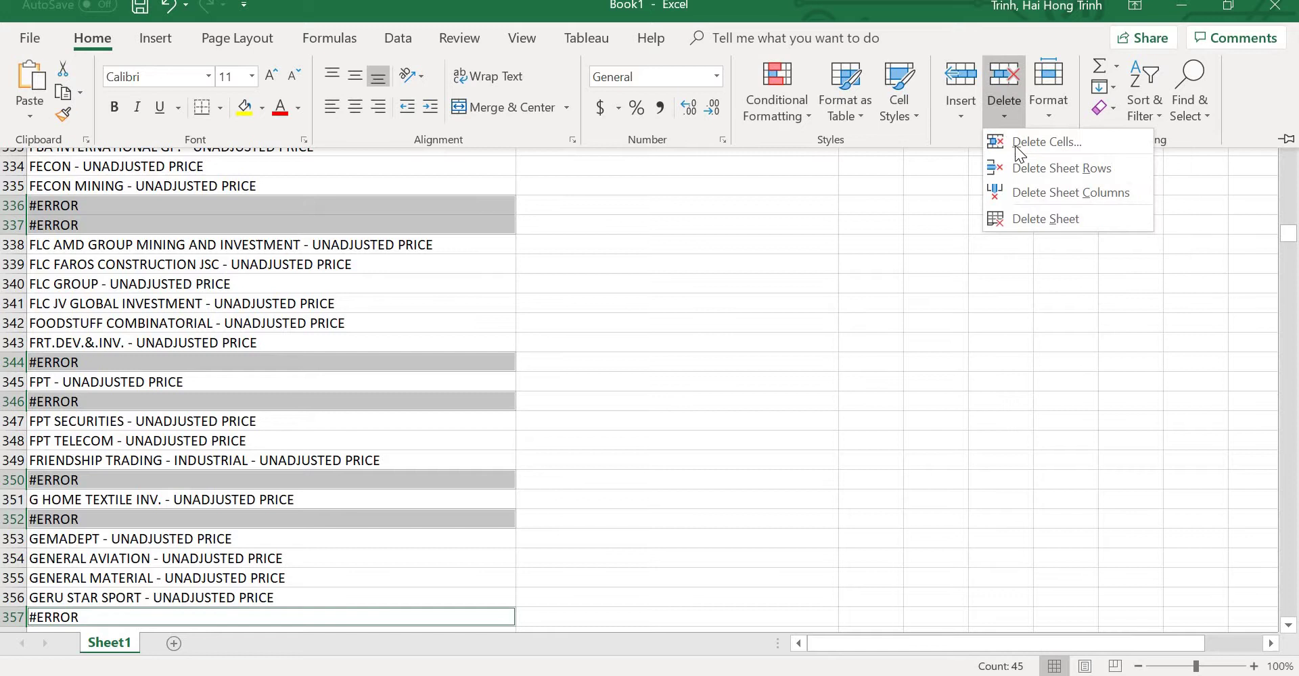
click(1040, 169)
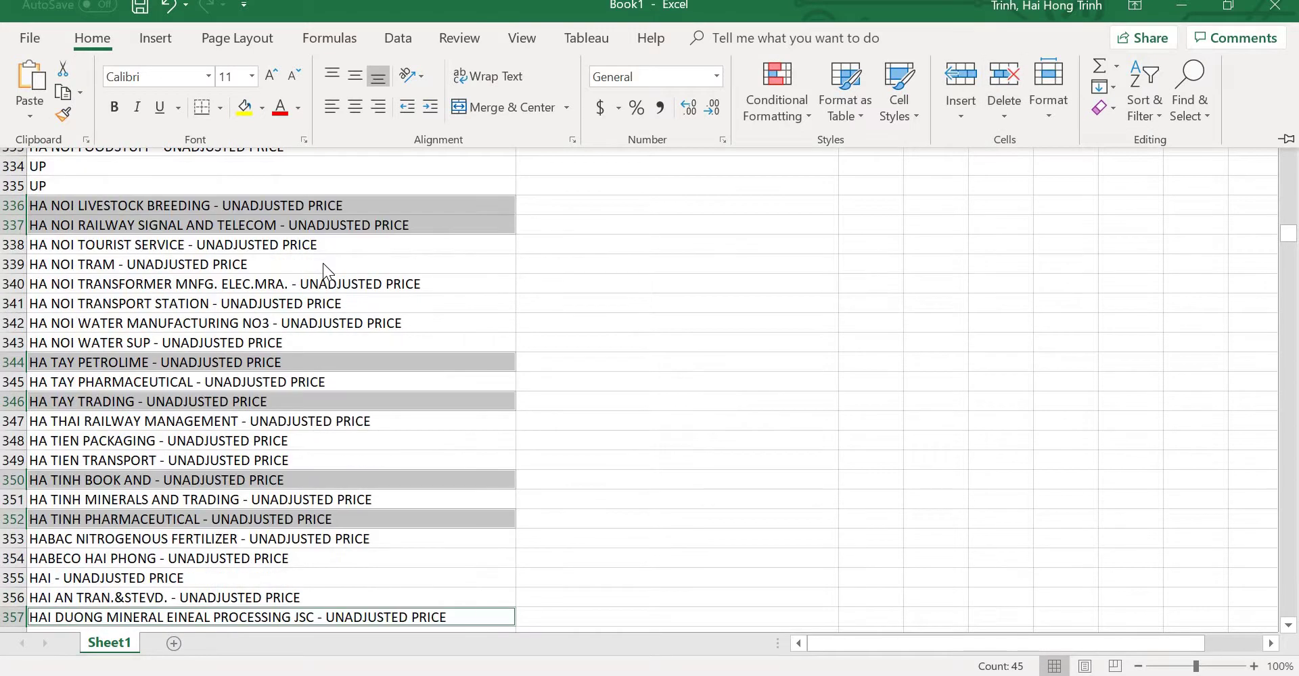
Step: Check the name list in column A for leftover #ERROR entries, going back up to the first row
scroll(353, 269, up, 4)
scroll(352, 268, up, 11)
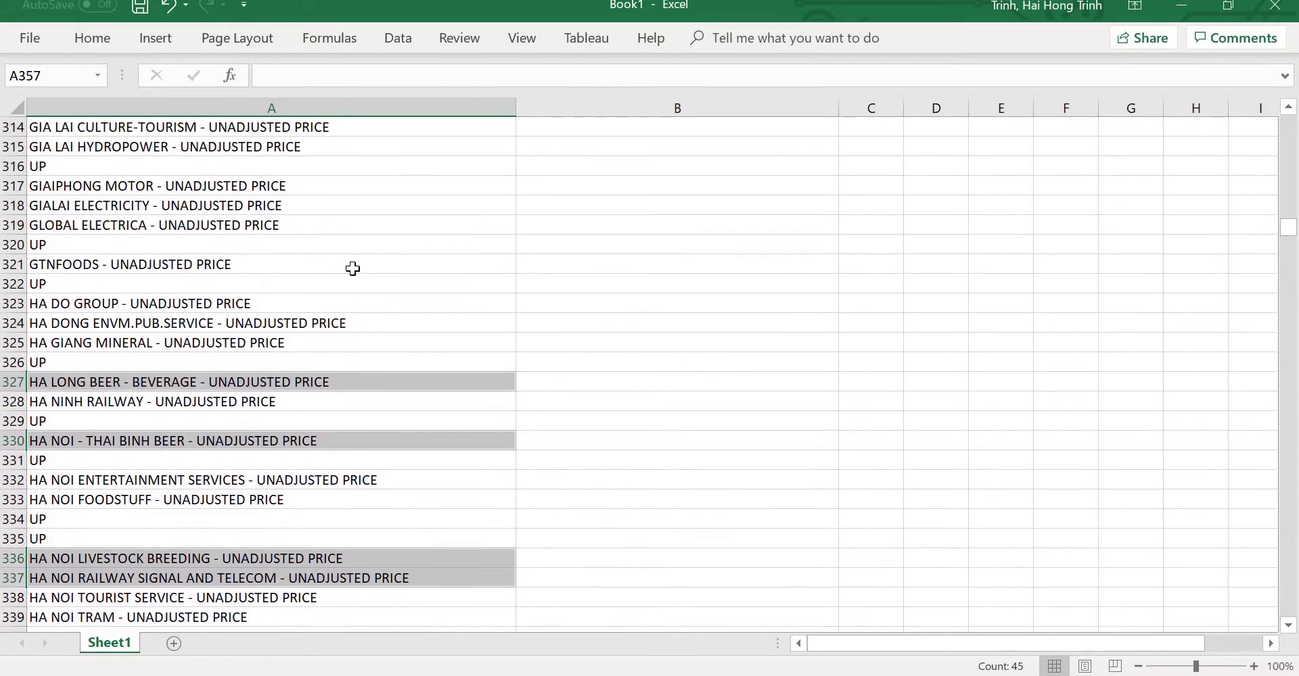
scroll(334, 267, up, 7)
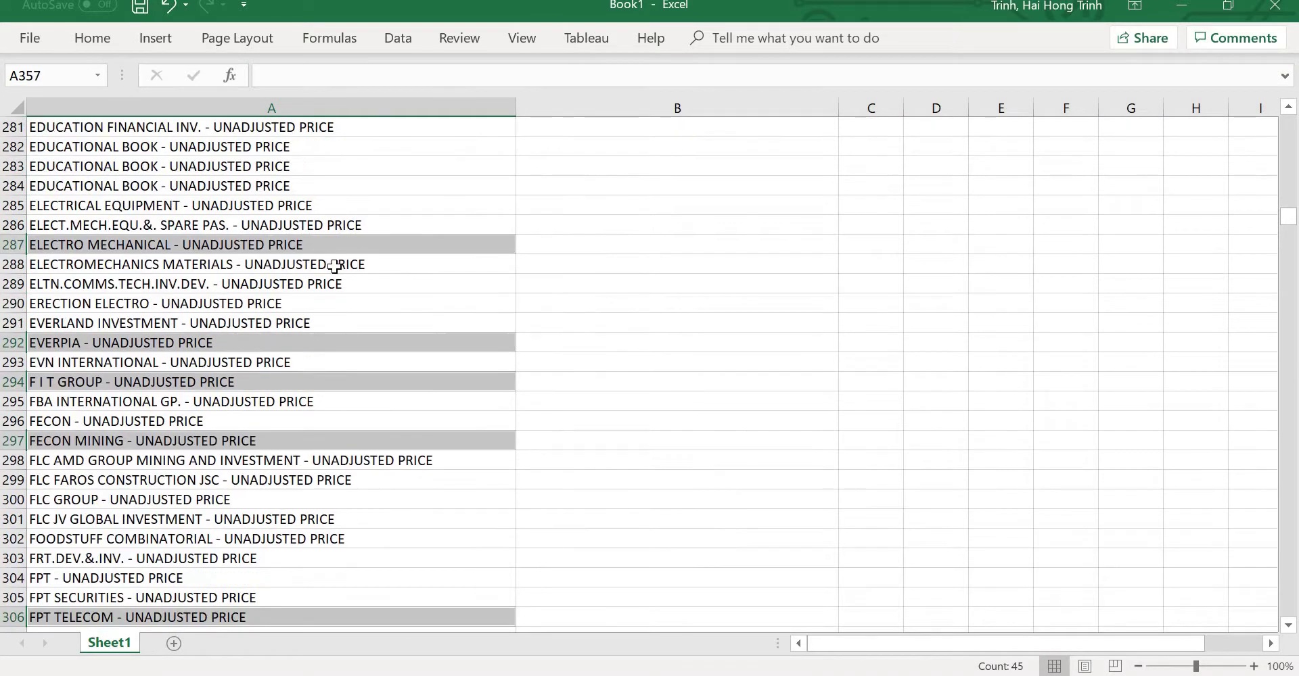
scroll(334, 266, up, 17)
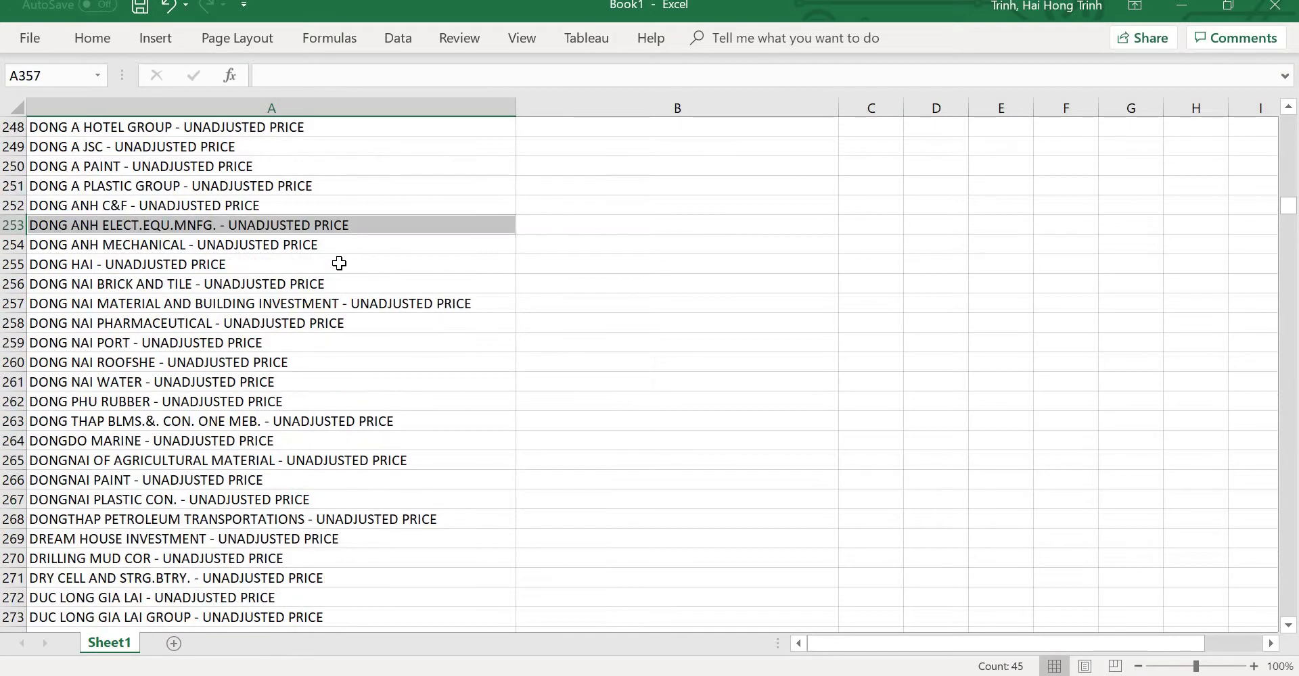
scroll(342, 262, up, 19)
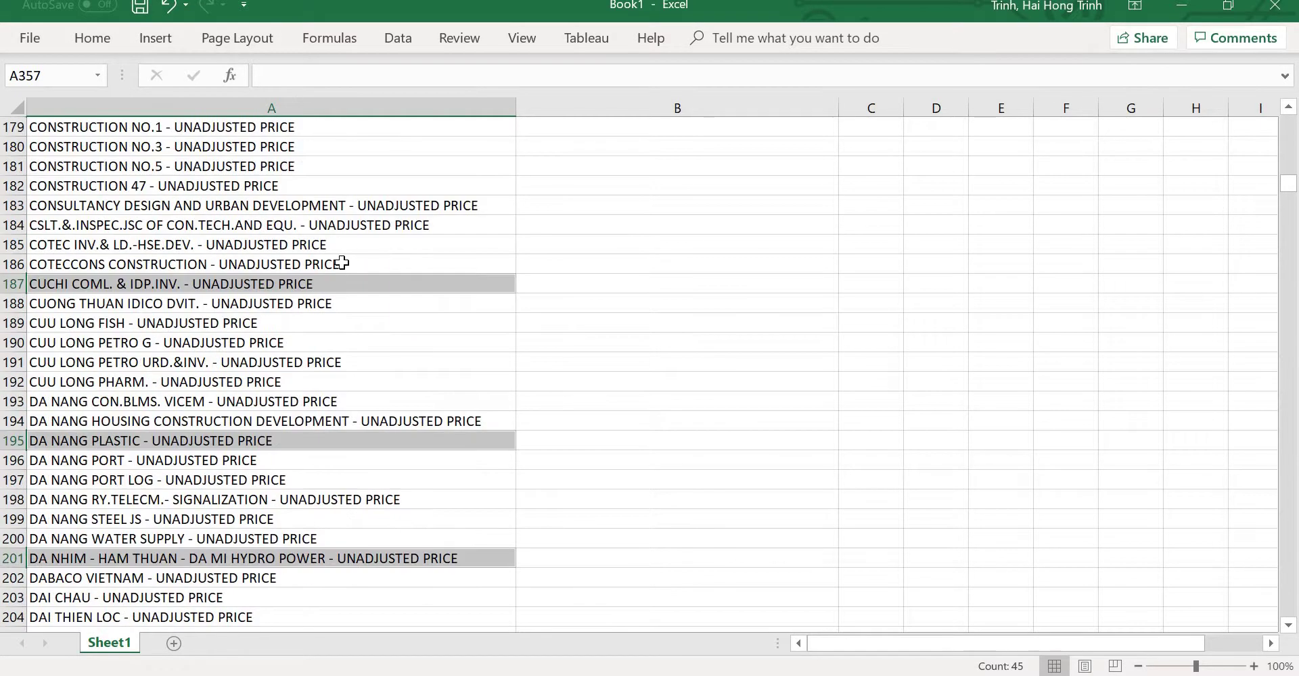
scroll(342, 262, up, 6)
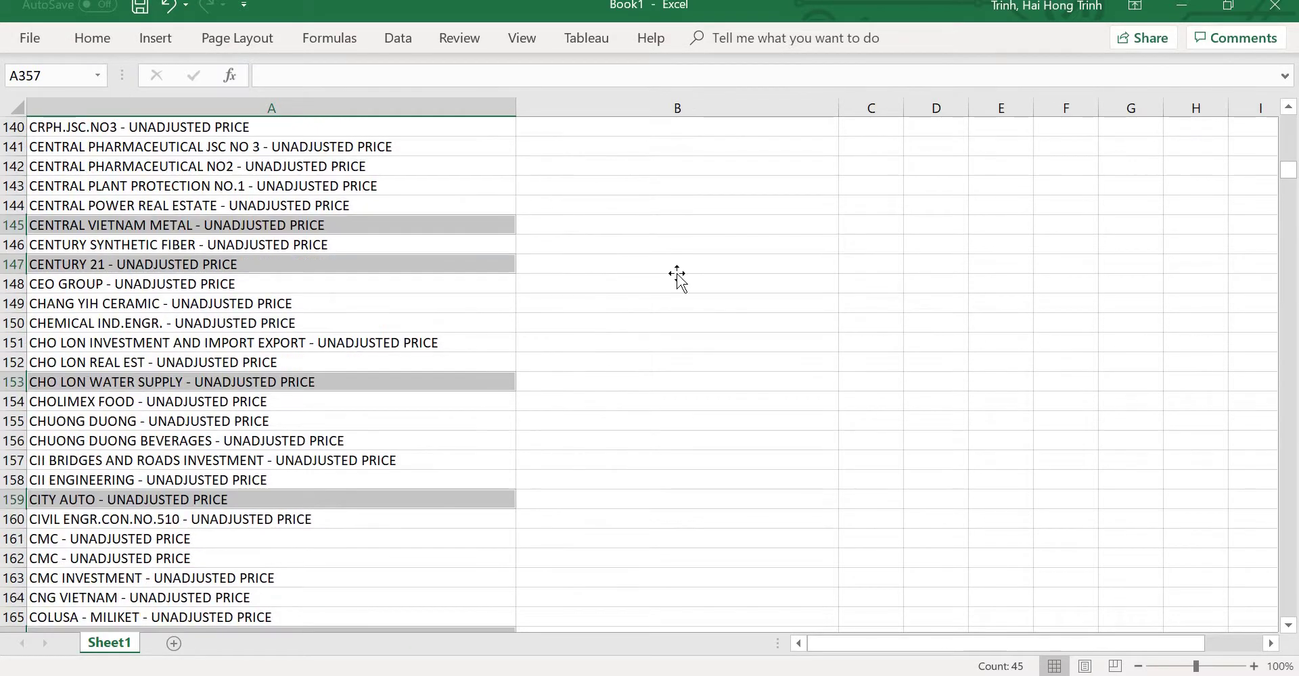
click(676, 269)
drag(1288, 175, 1288, 124)
Step: Enter the formula =LEN(A2) in cell B2 to count the characters of the first company name
click(572, 147)
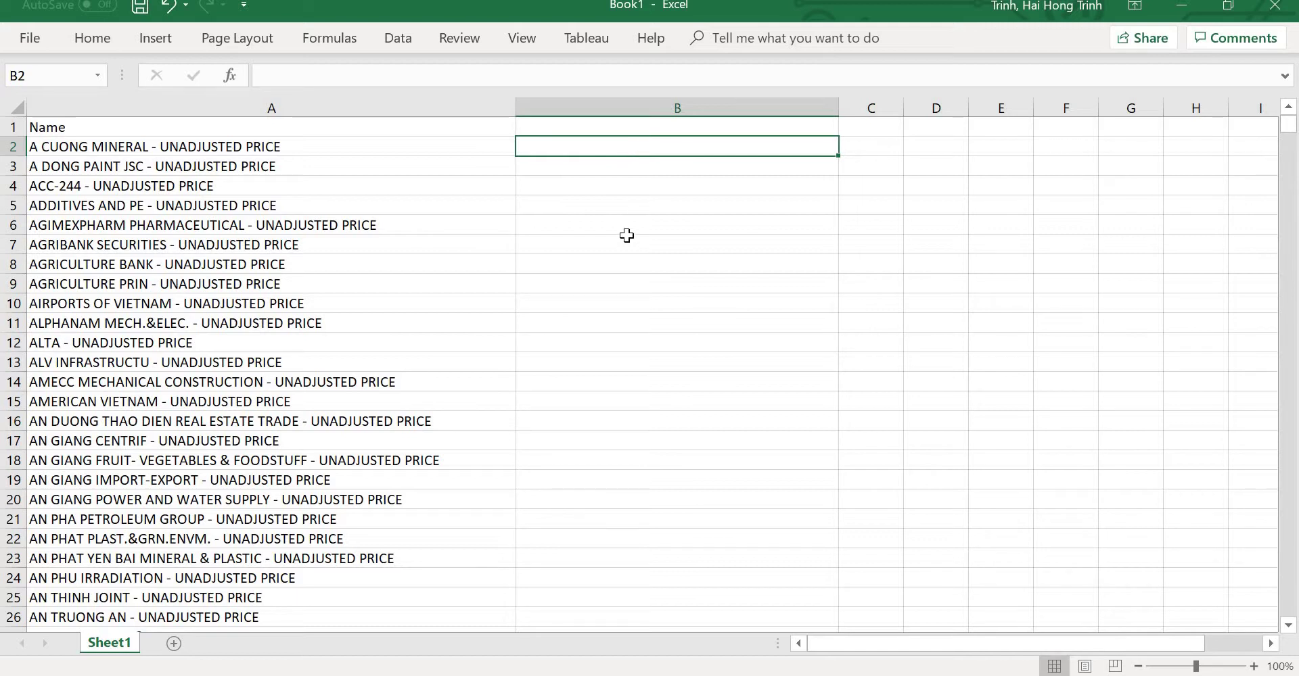
text(=)
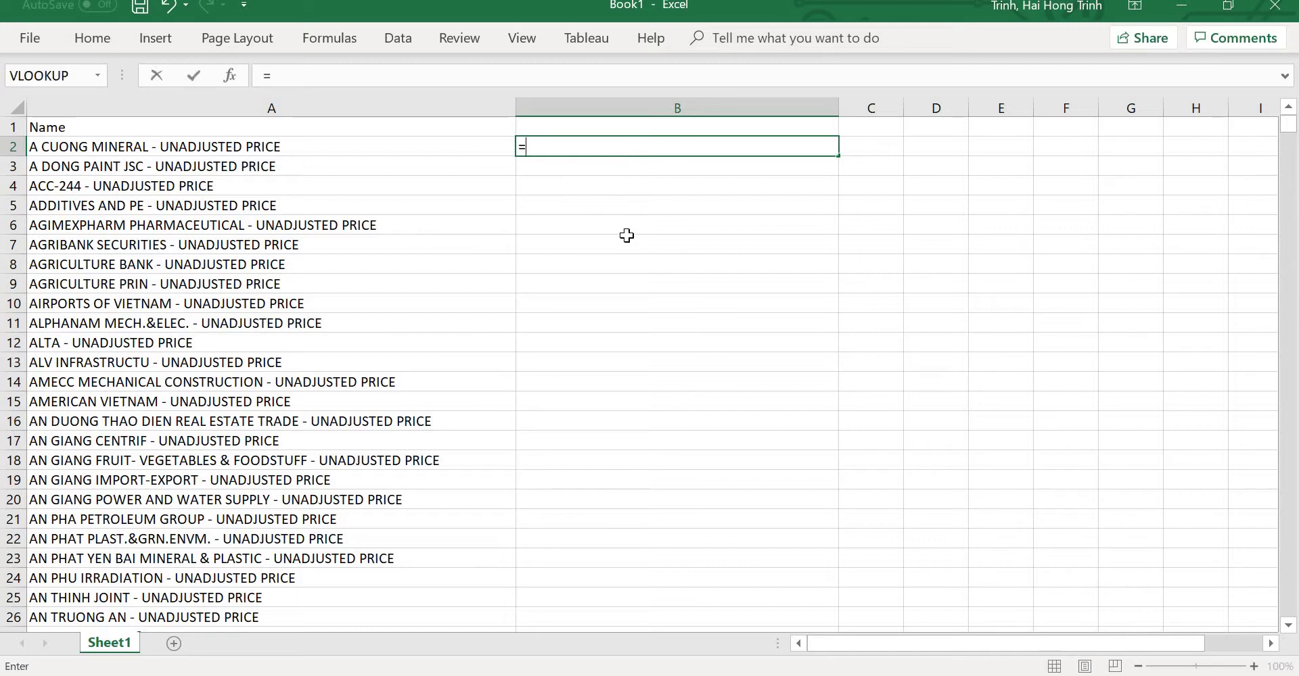
text(LEN)
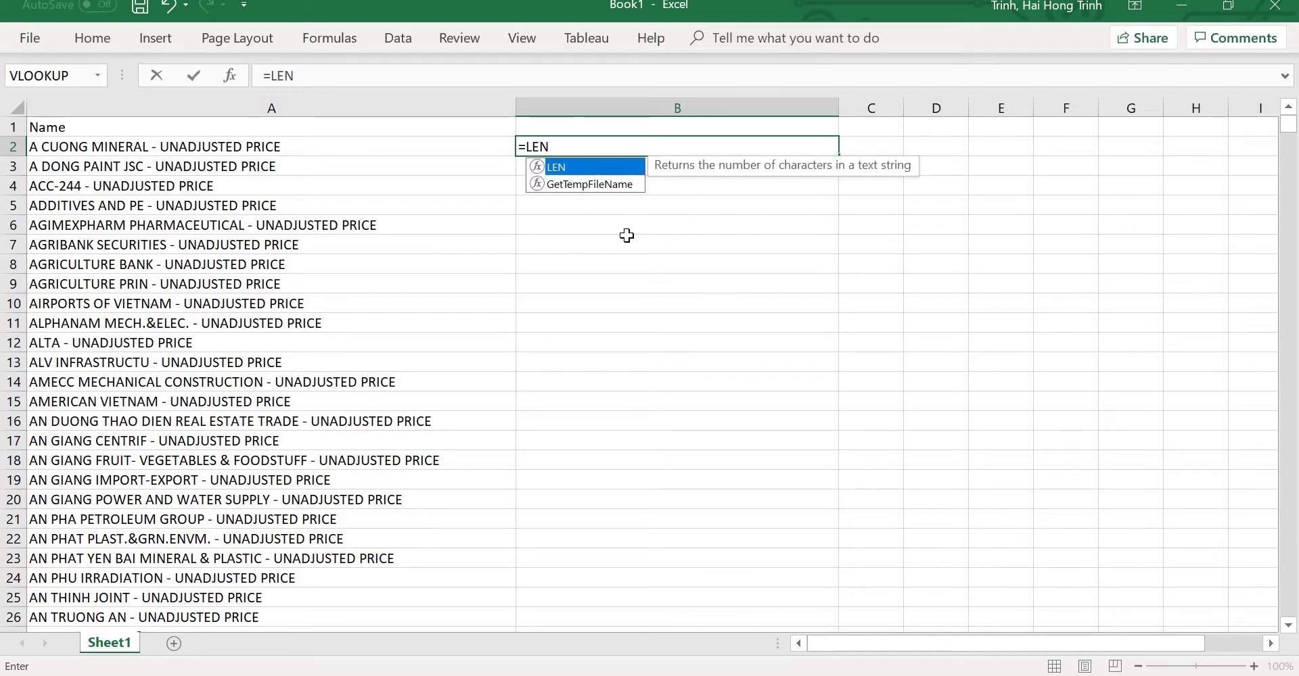
text(()
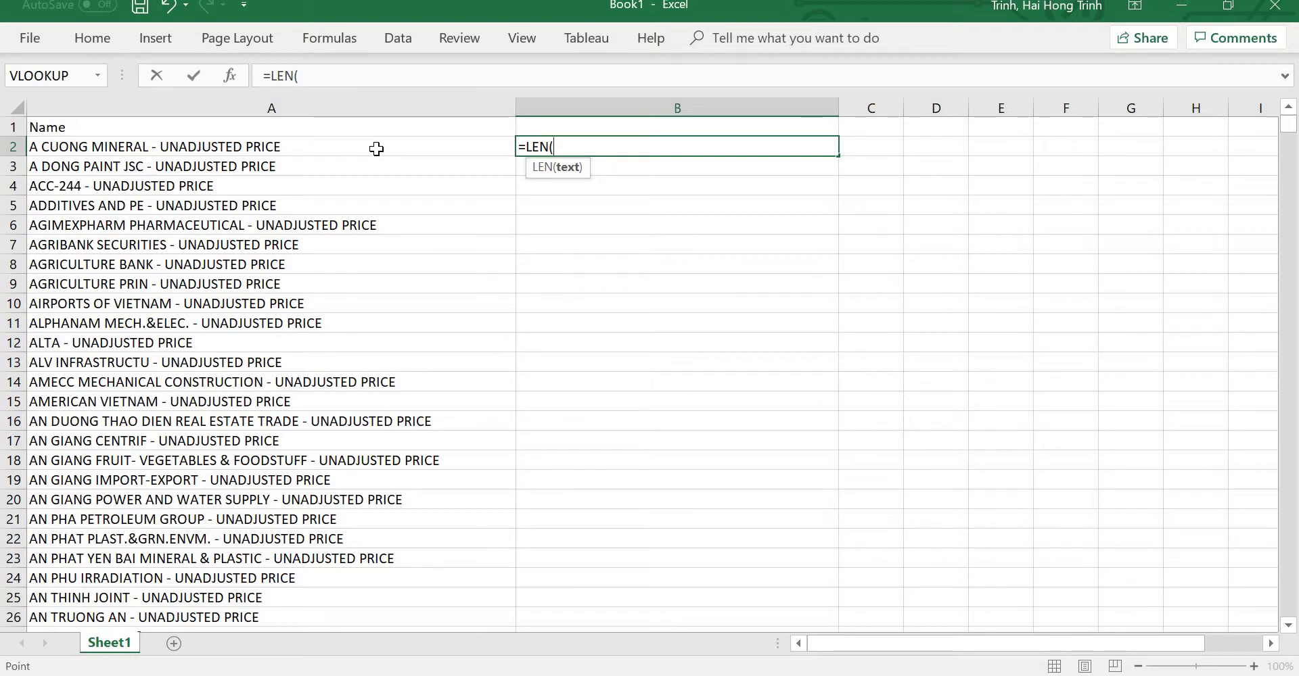
click(377, 148)
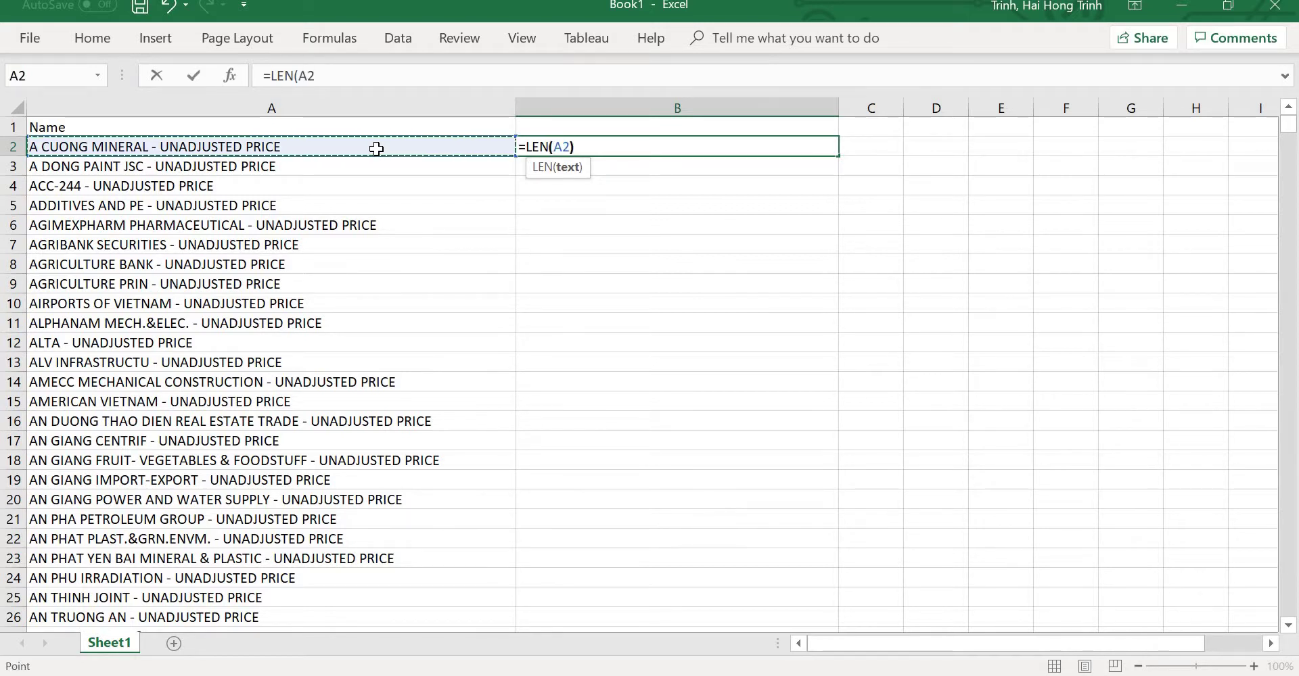
text())
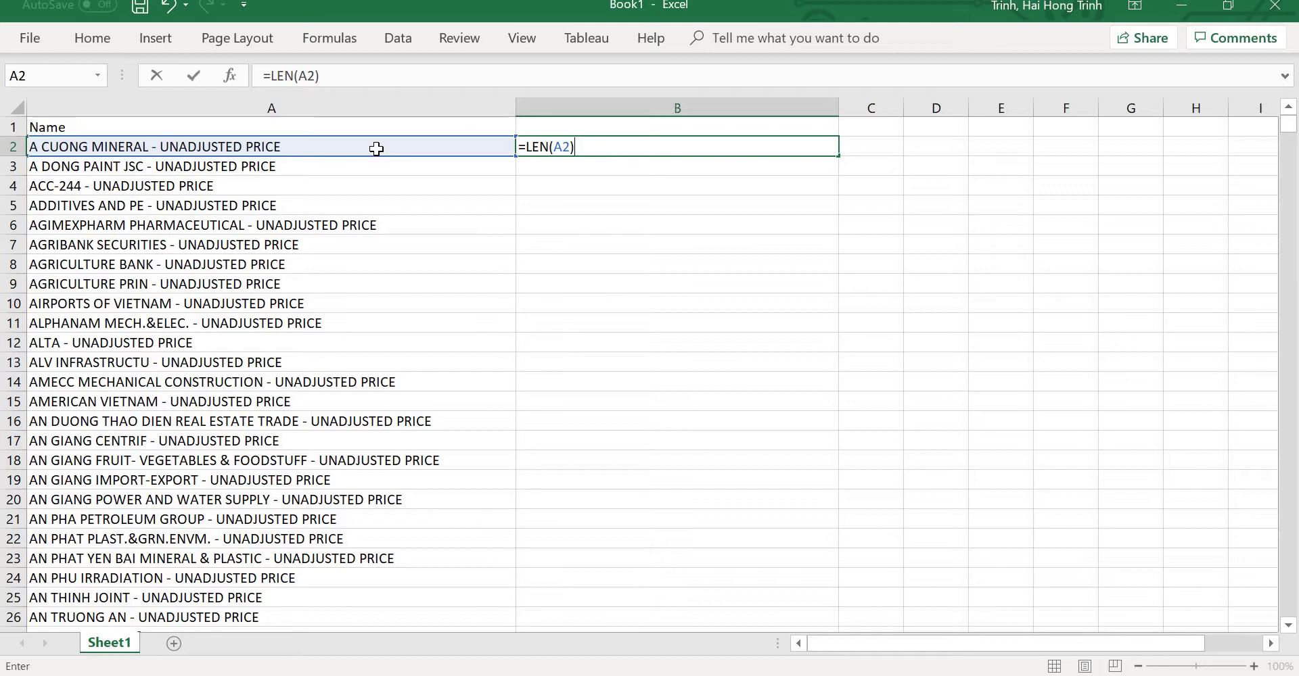
key(Return)
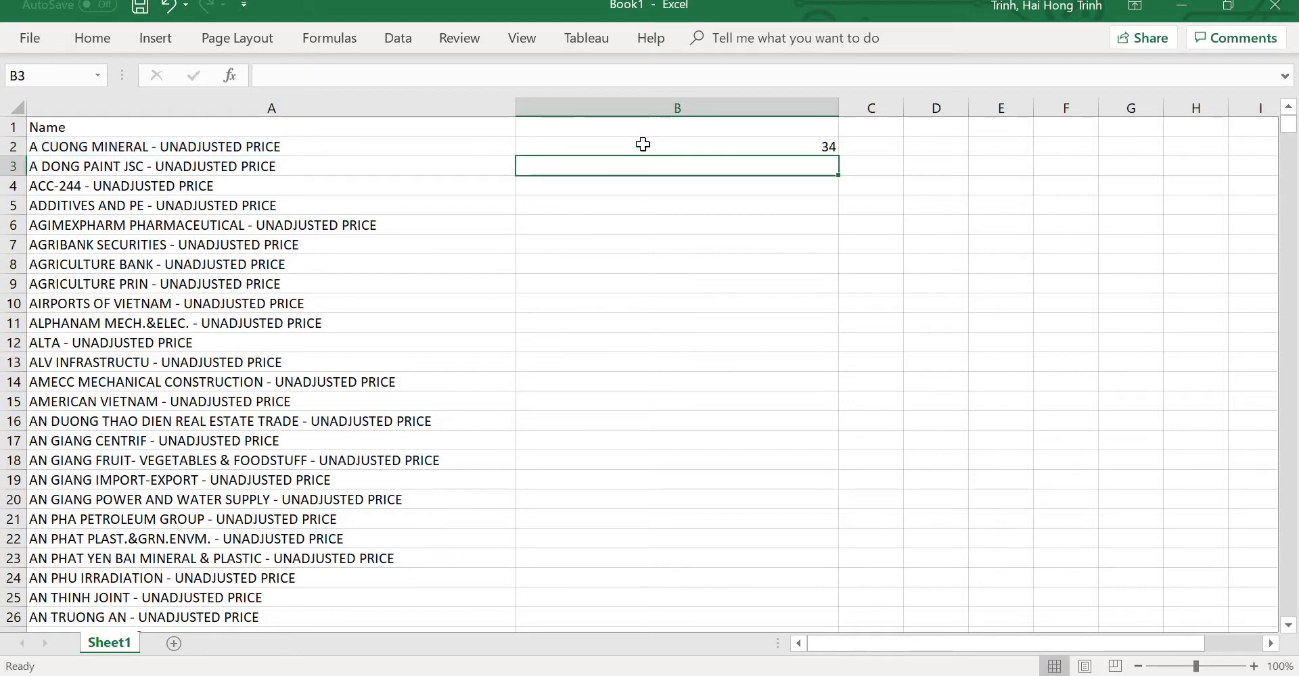
Step: Copy the LEN formula from B2 down to B20 and check the formulas in the first filled cells
click(643, 141)
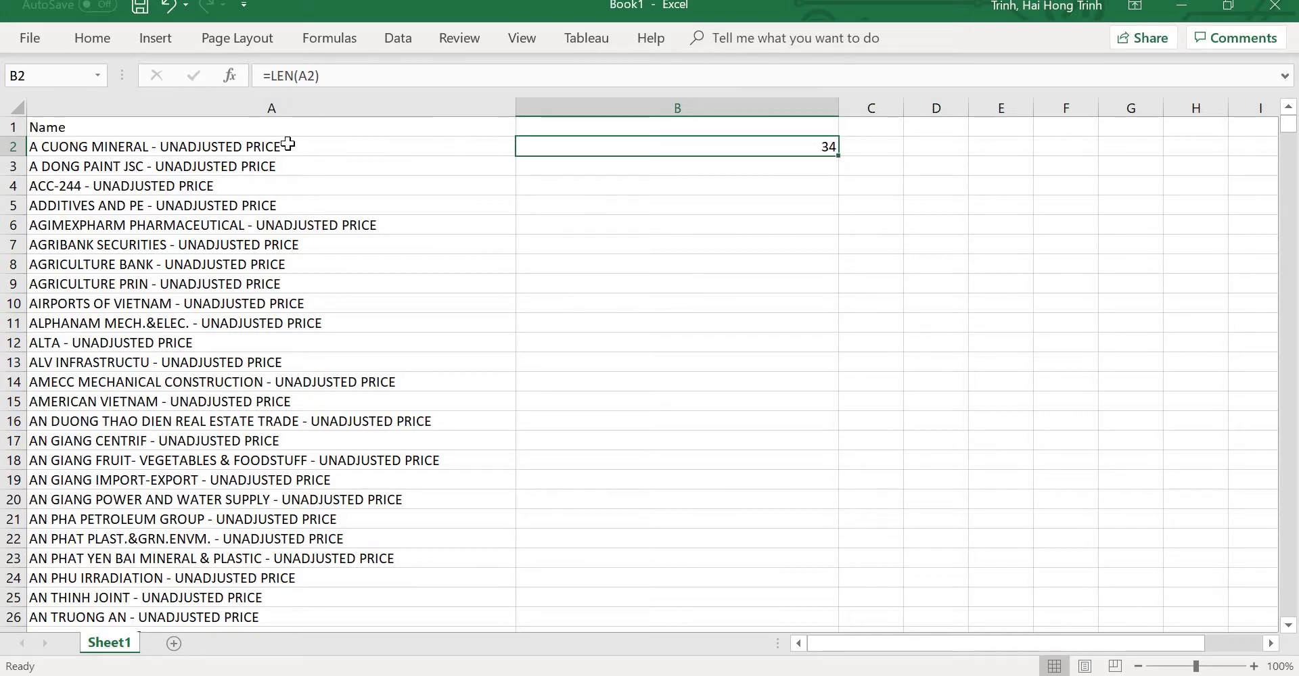
key(Left)
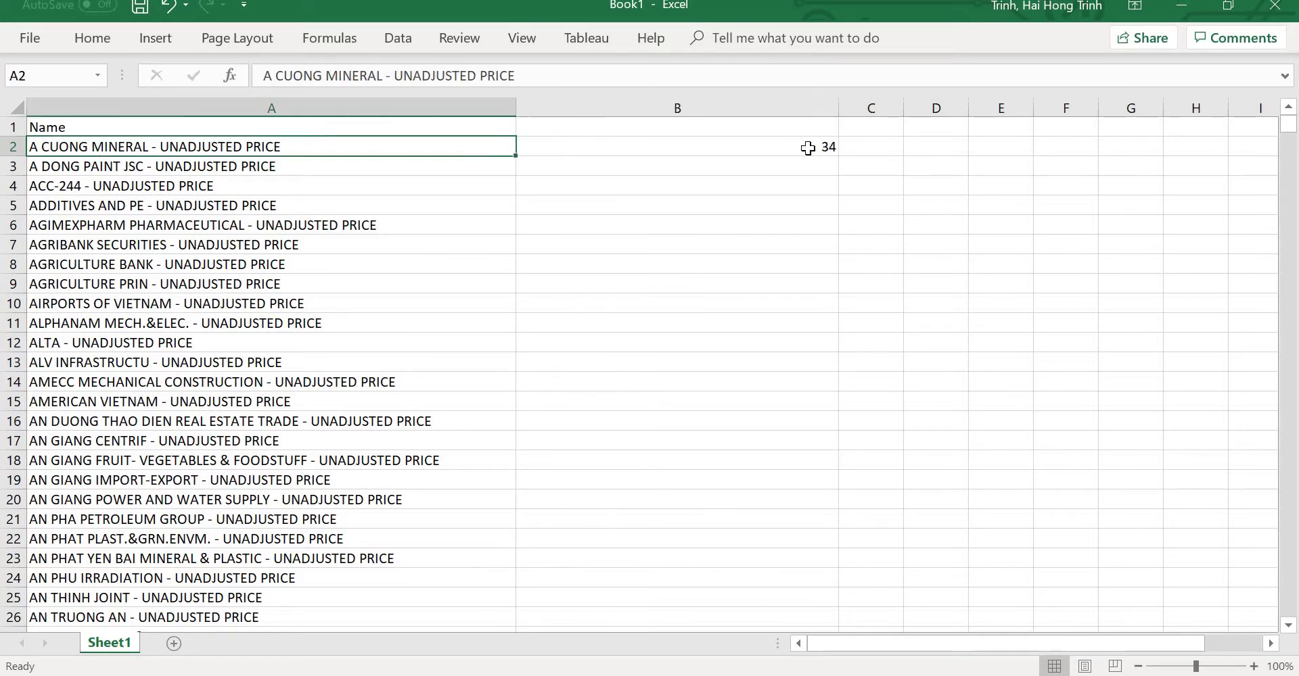
key(Right)
drag(839, 155, 827, 506)
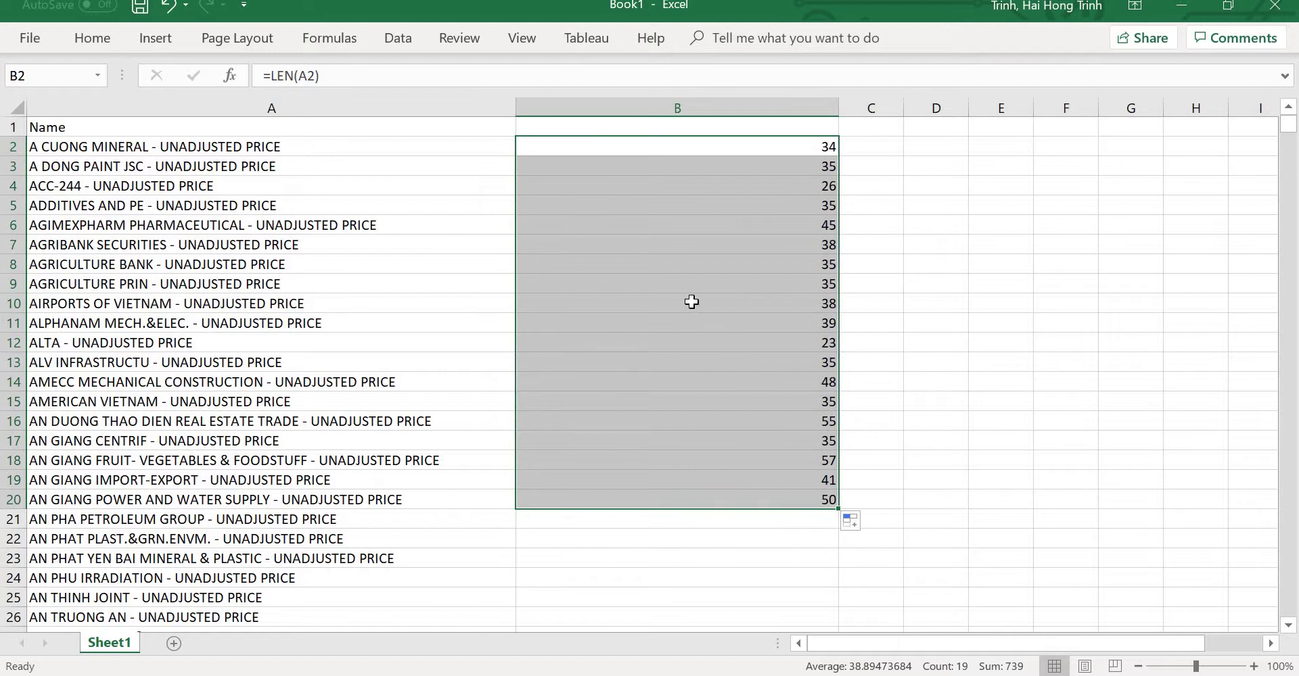
click(716, 149)
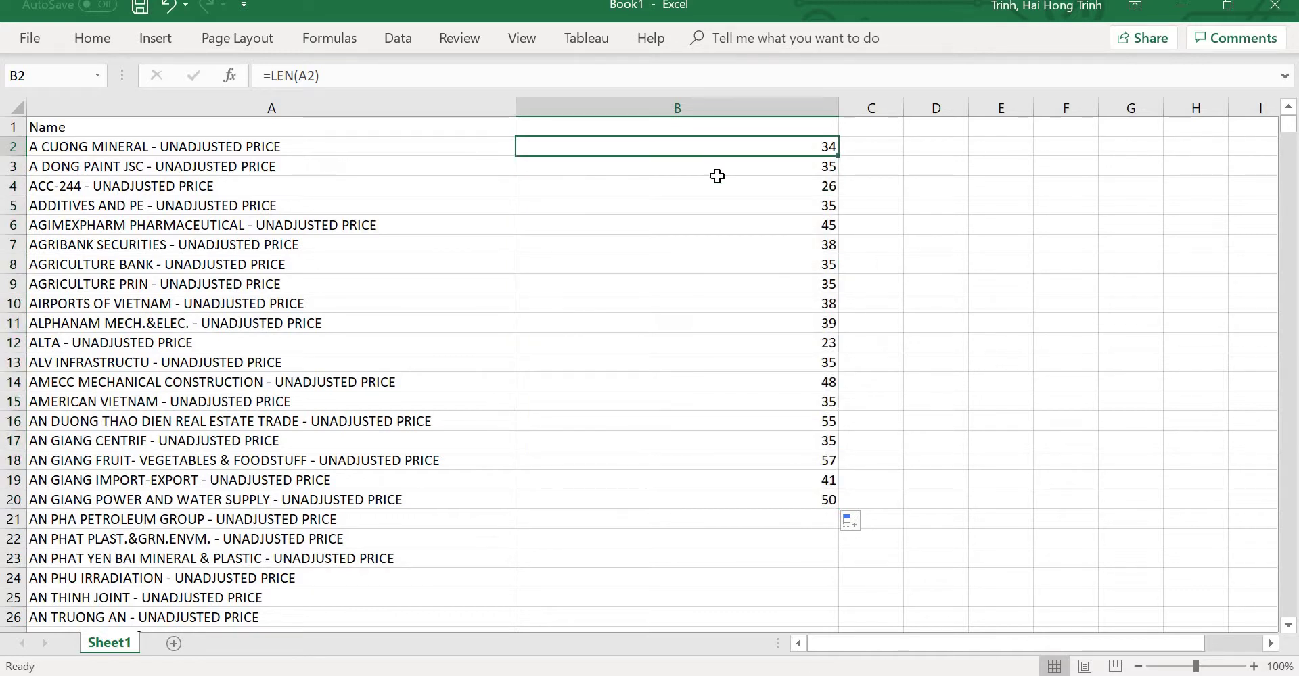
key(Down)
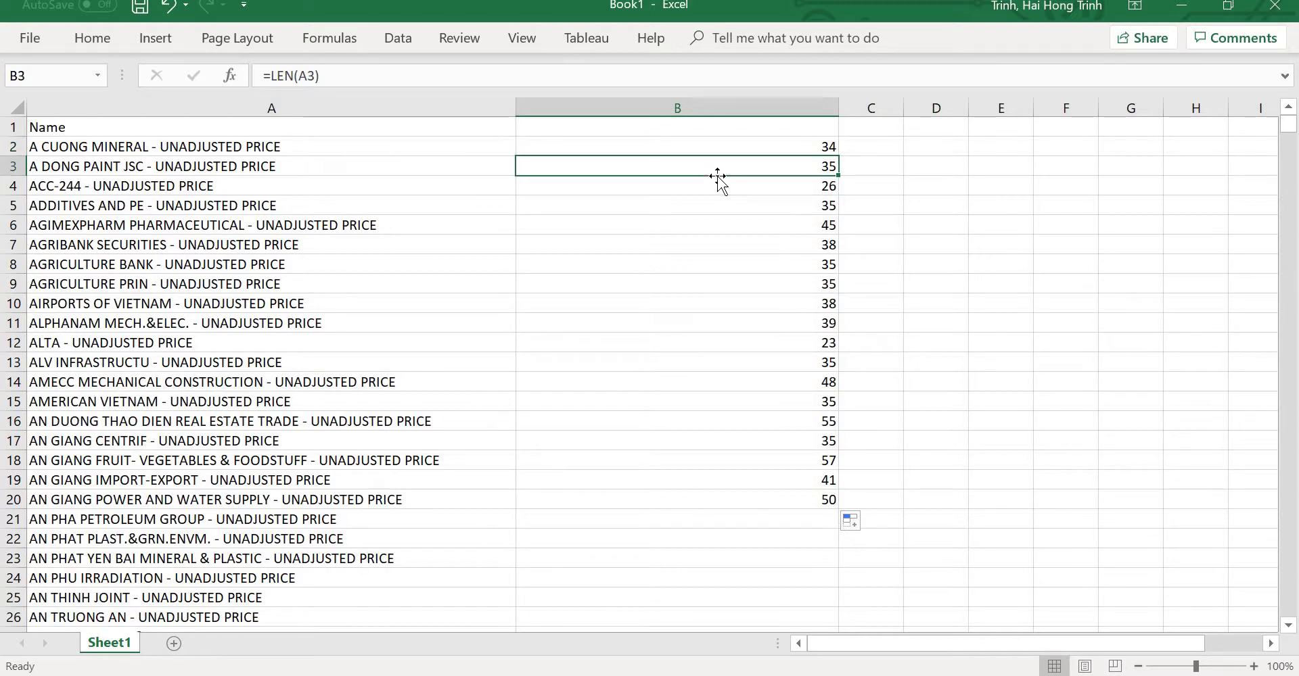
key(Down)
key(Down)
key(Down)
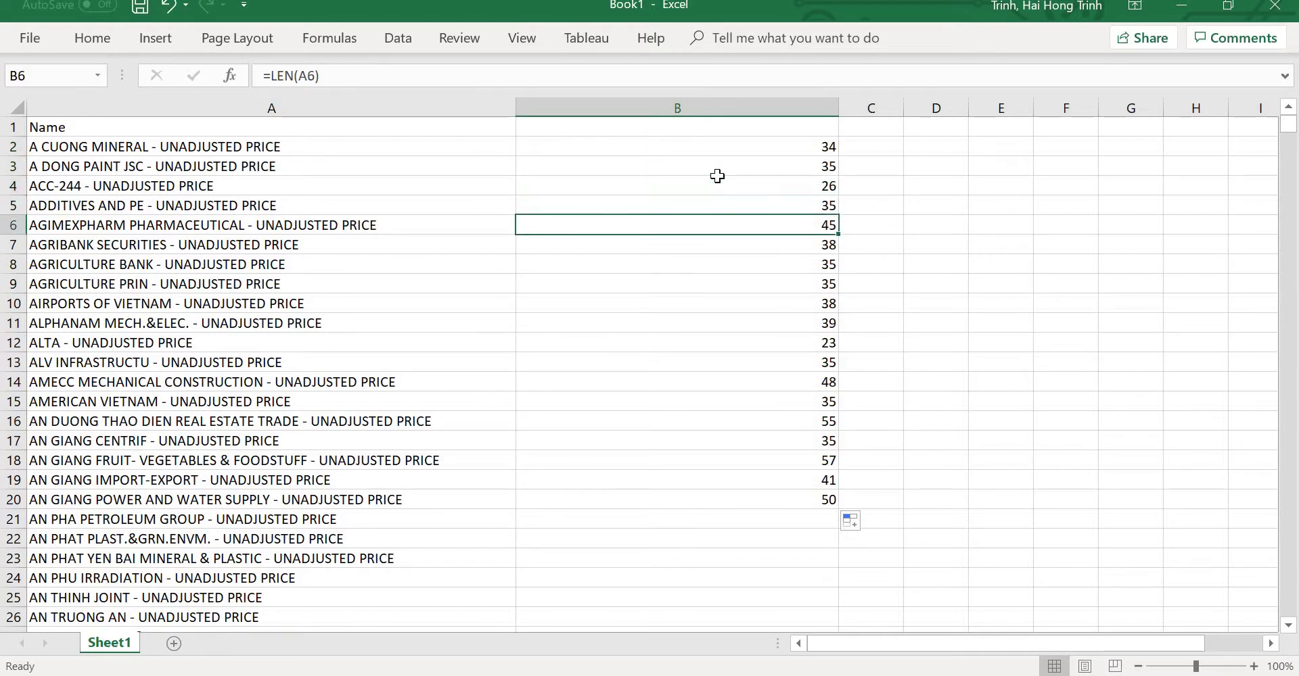
click(864, 146)
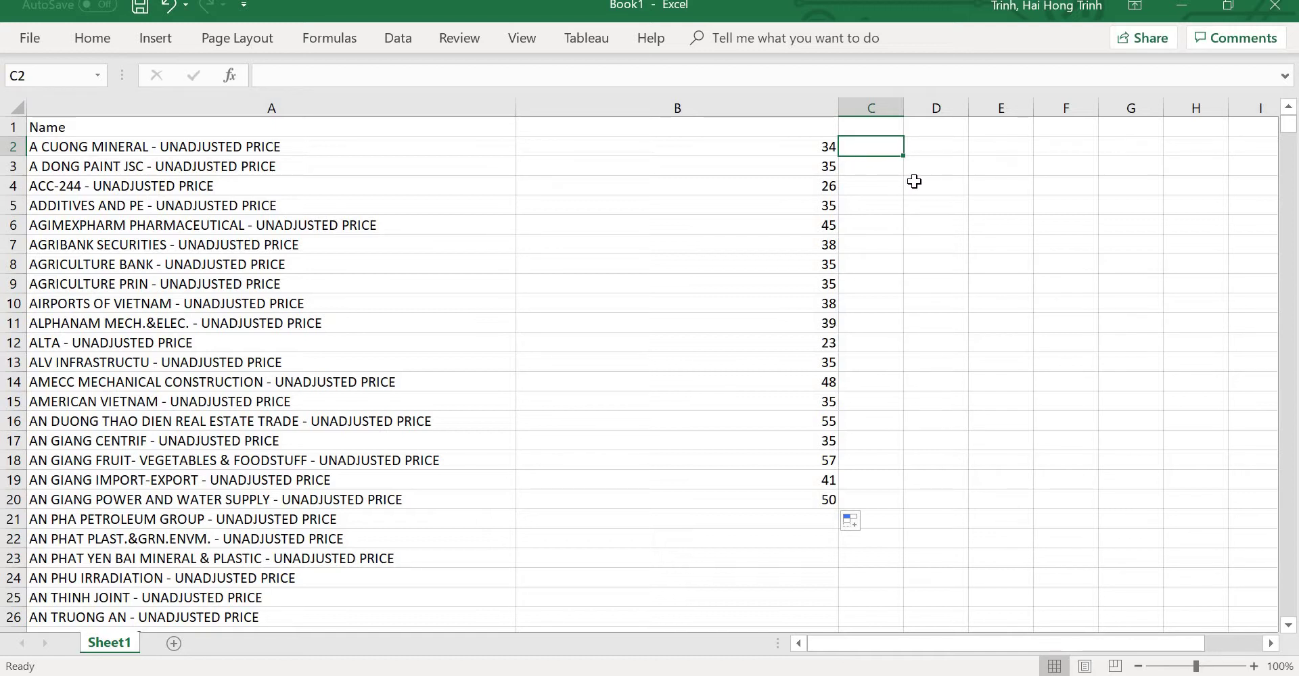
text(=)
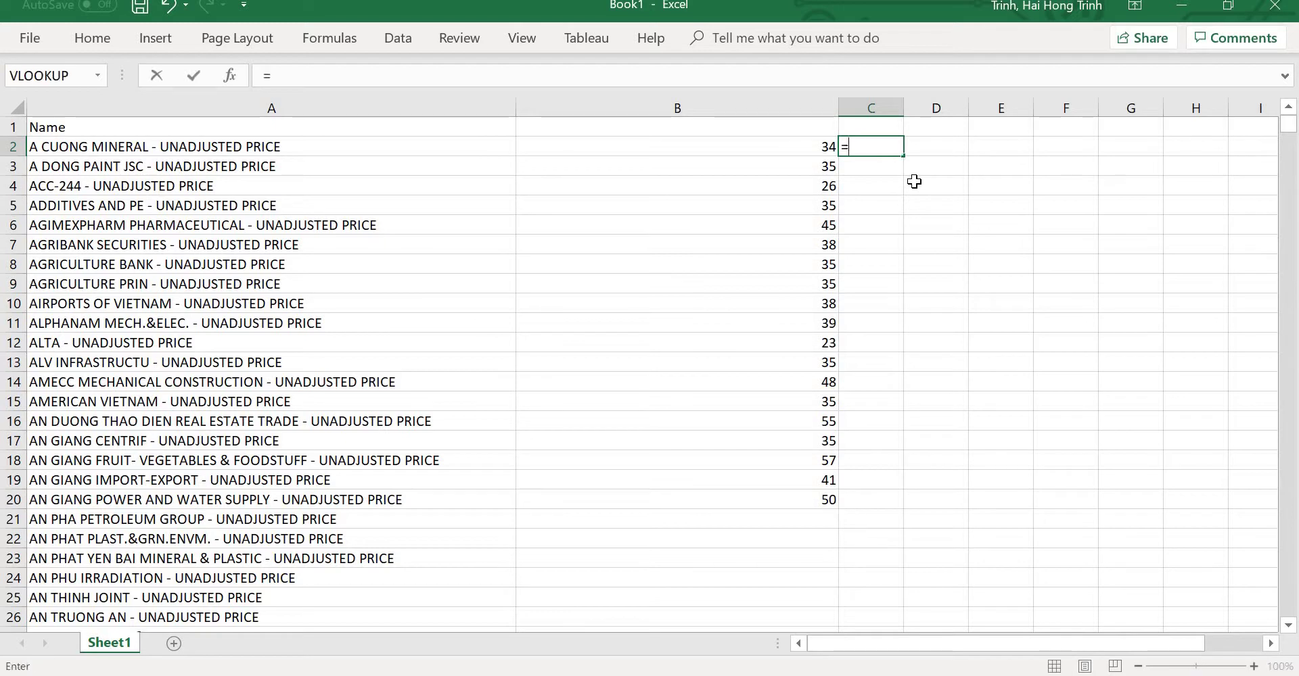
key(BackSpace)
text(=RIGHT()
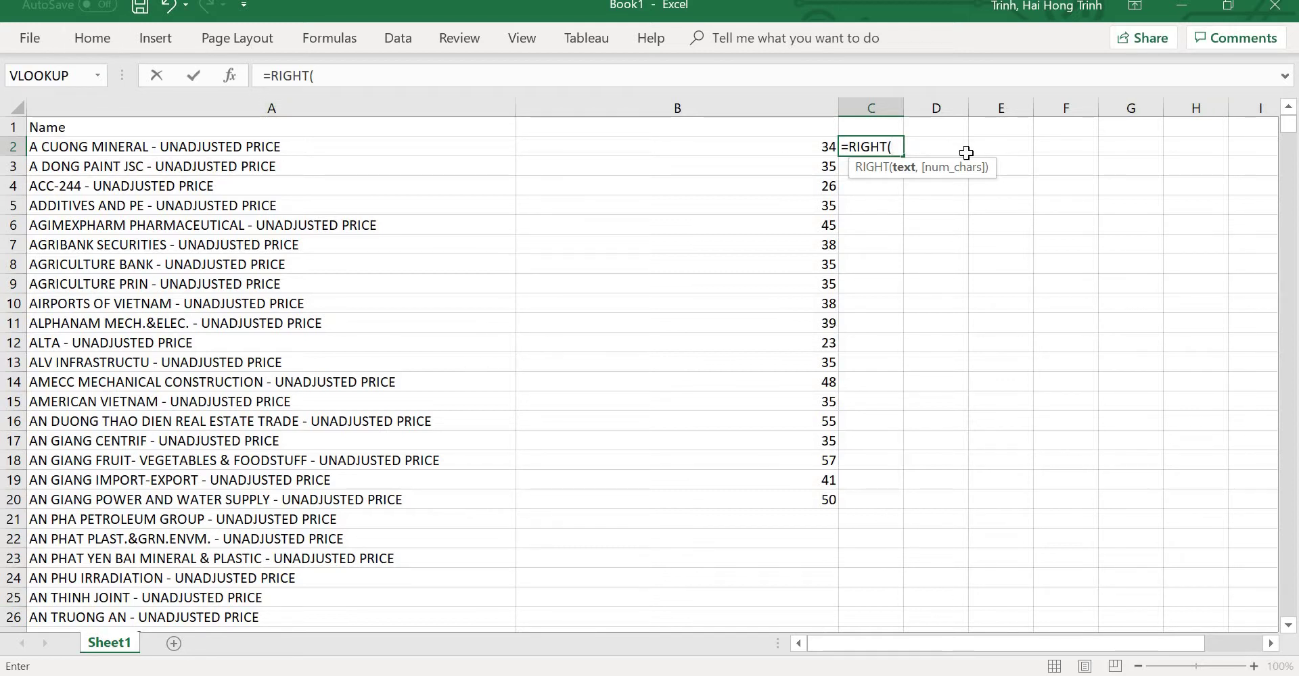
click(261, 146)
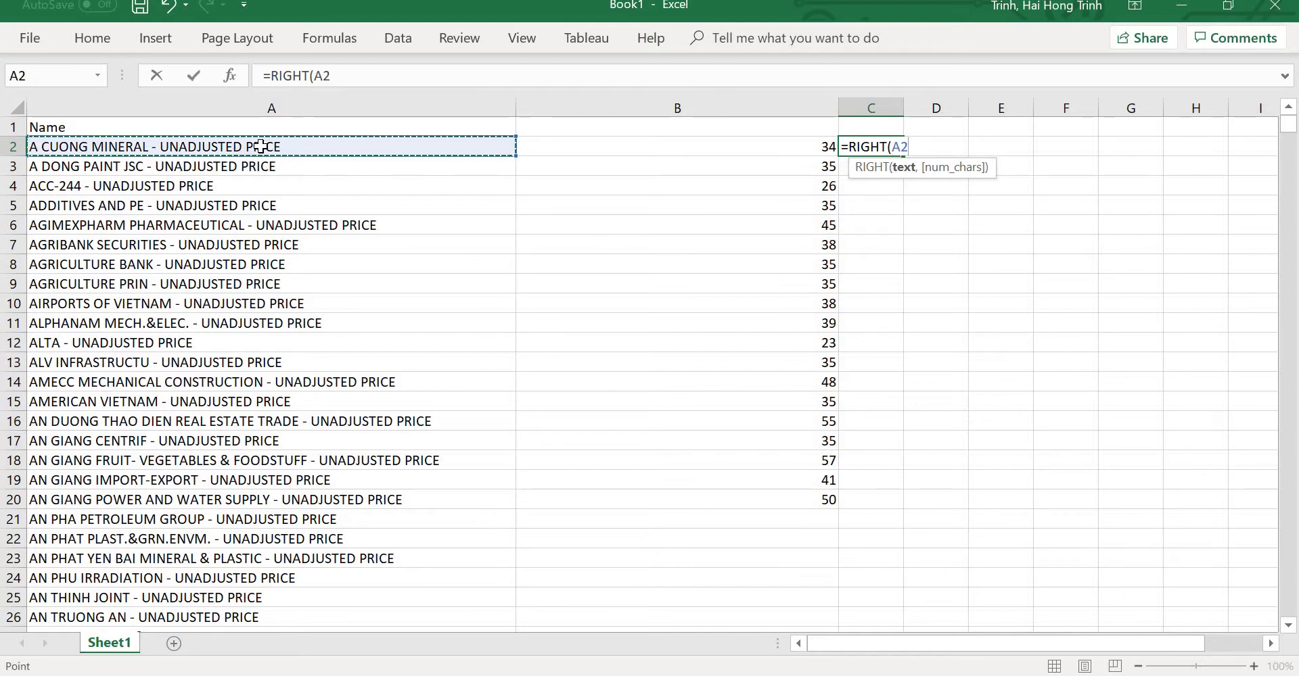
text(,)
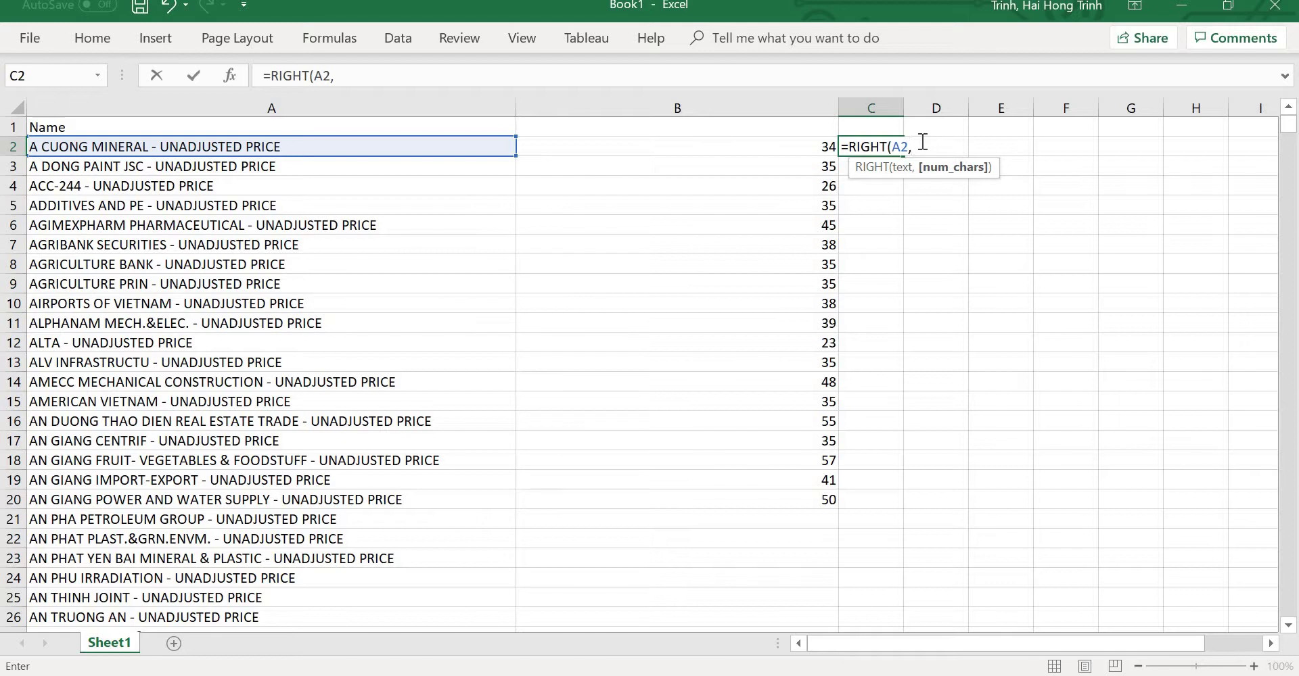
key(BackSpace)
key(BackSpace)
key(BackSpace)
key(BackSpace)
key(BackSpace)
key(BackSpace)
key(BackSpace)
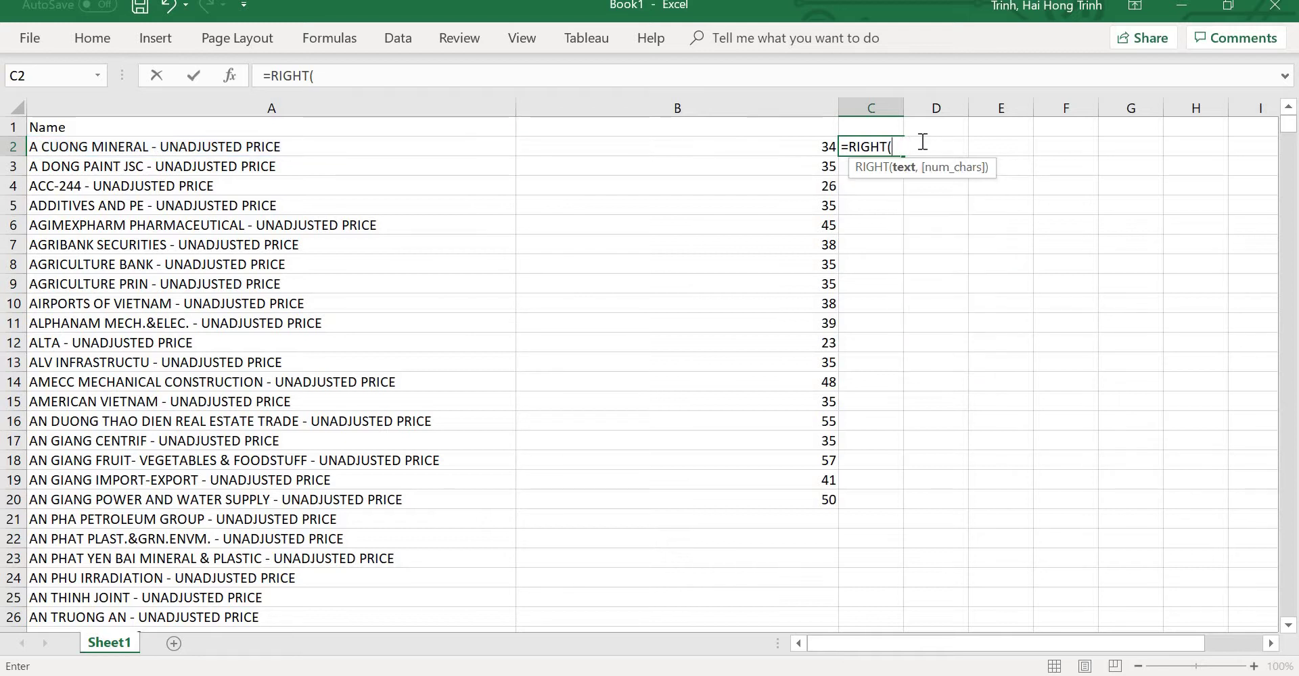
key(BackSpace)
key(BackSpace)
key(BackSpace)
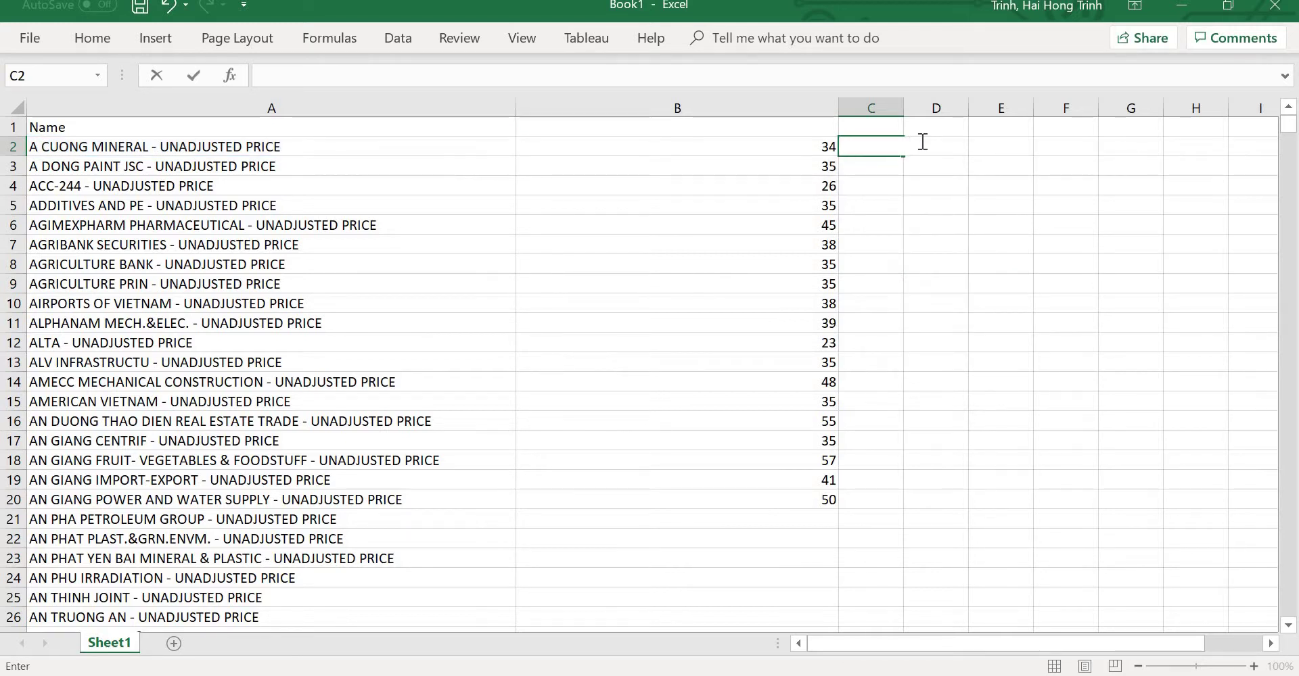
Step: Examine the full text of cell A2 to count the characters in its " - UNADJUSTED PRICE" ending
click(382, 144)
click(576, 75)
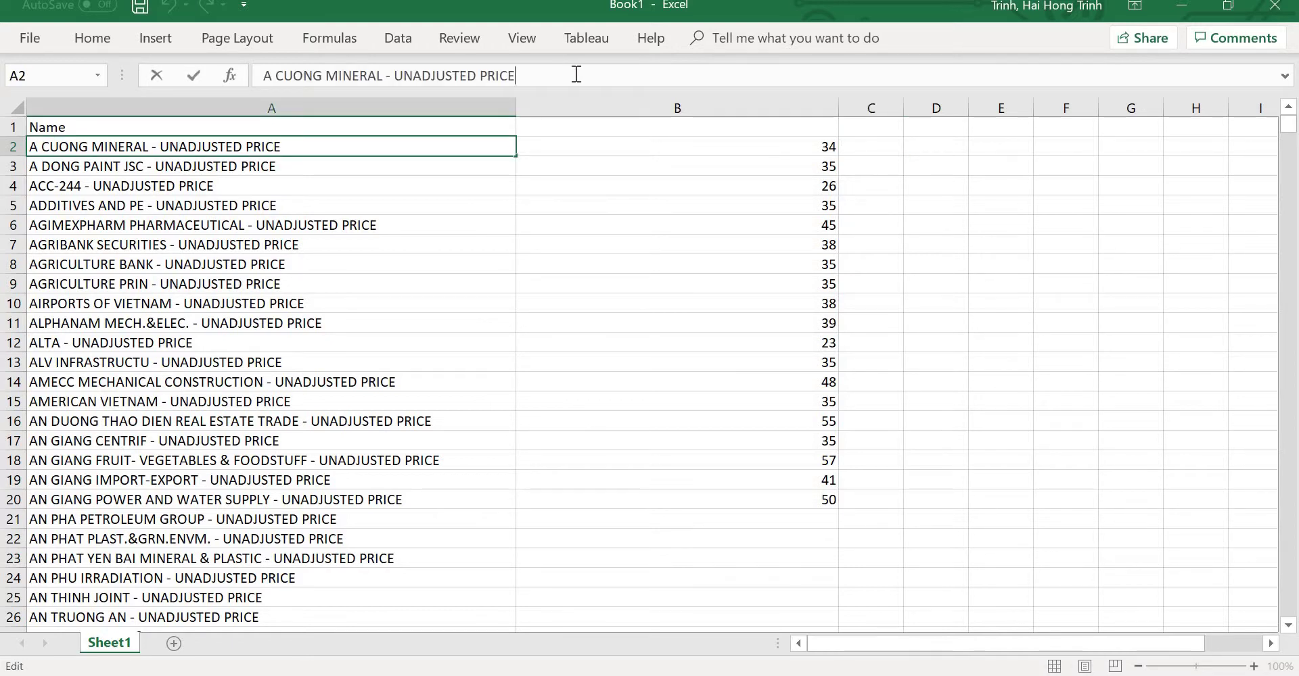
key(Left)
Step: Enter the formula =RIGHT(A2,19) in cell C2 to extract the ending of the first company name
click(877, 150)
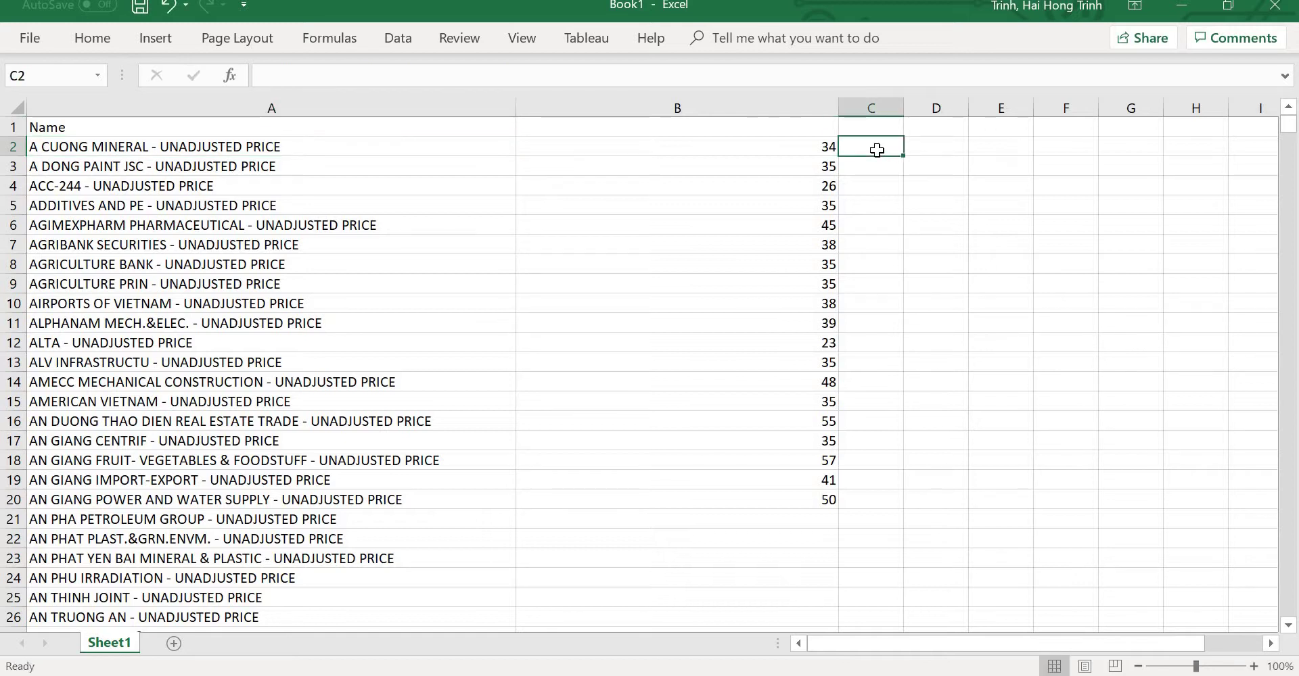
text(=)
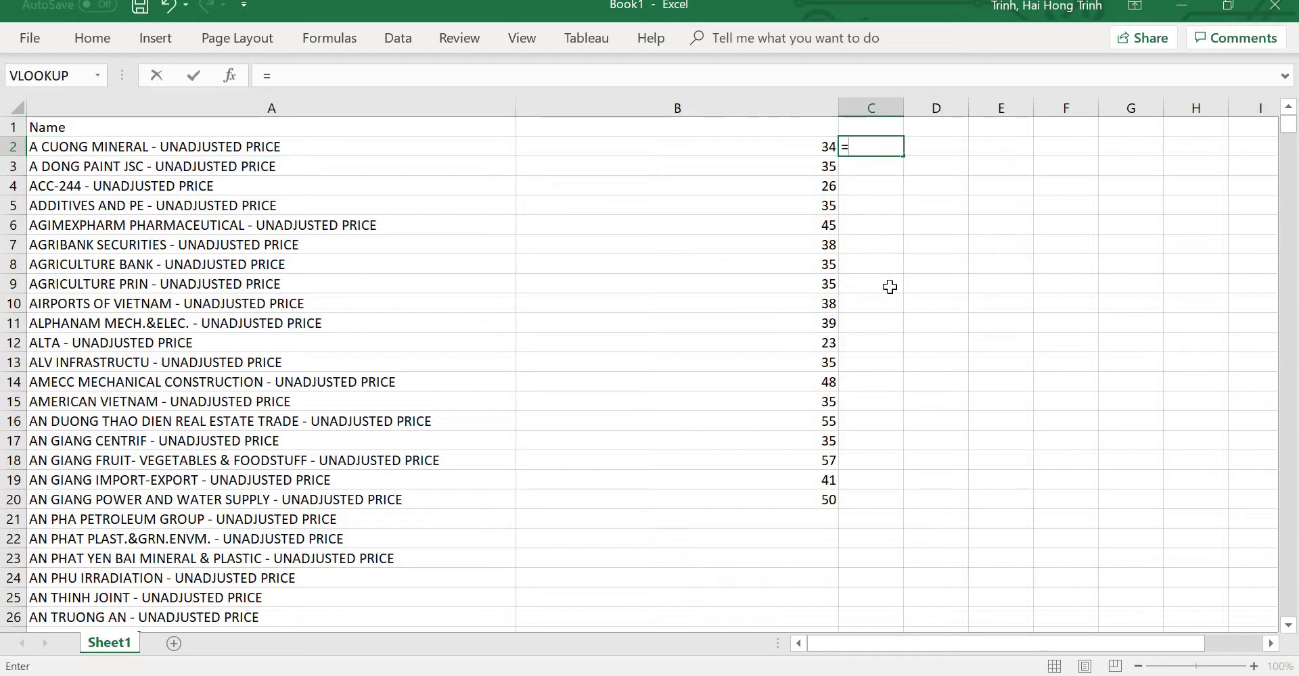
text(RIGHT()
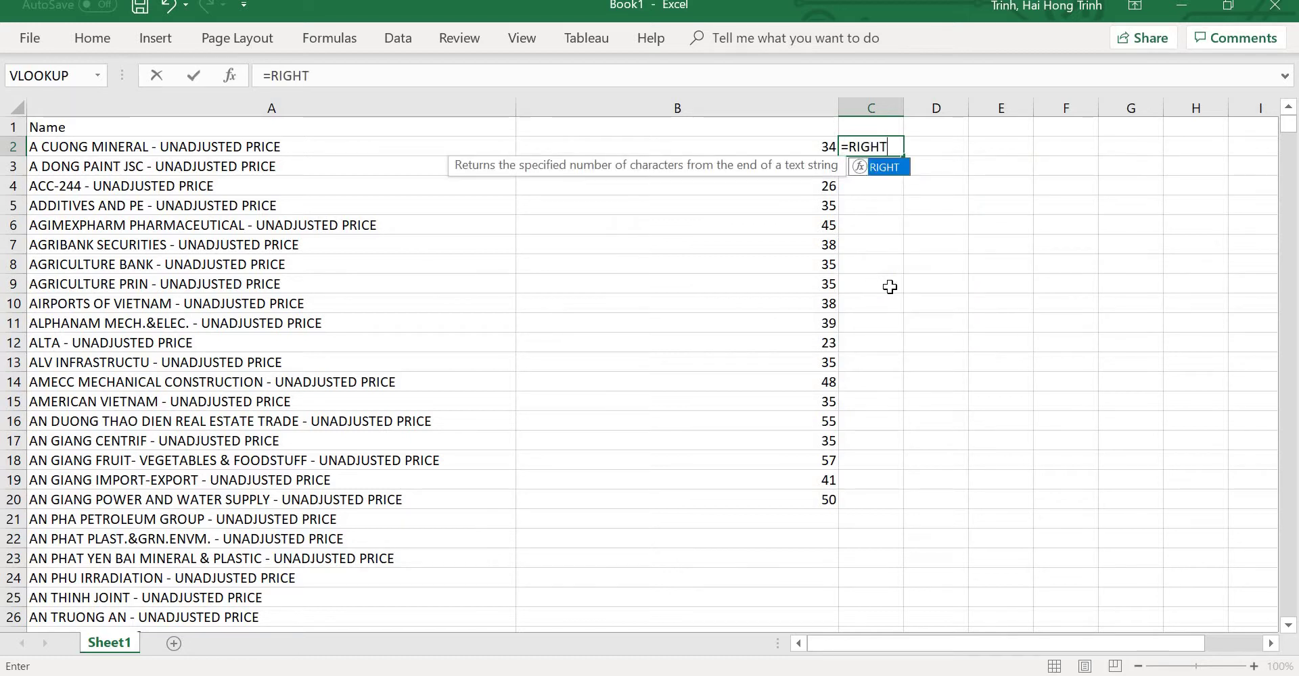
click(235, 148)
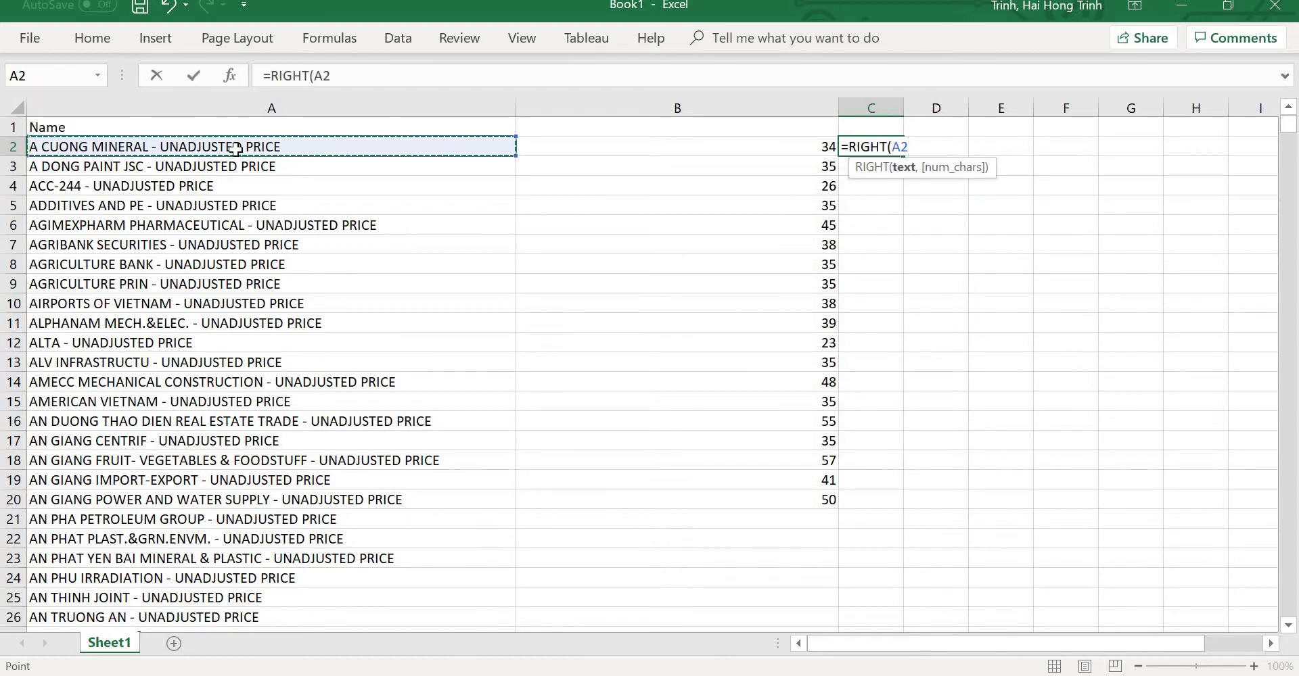
text(,)
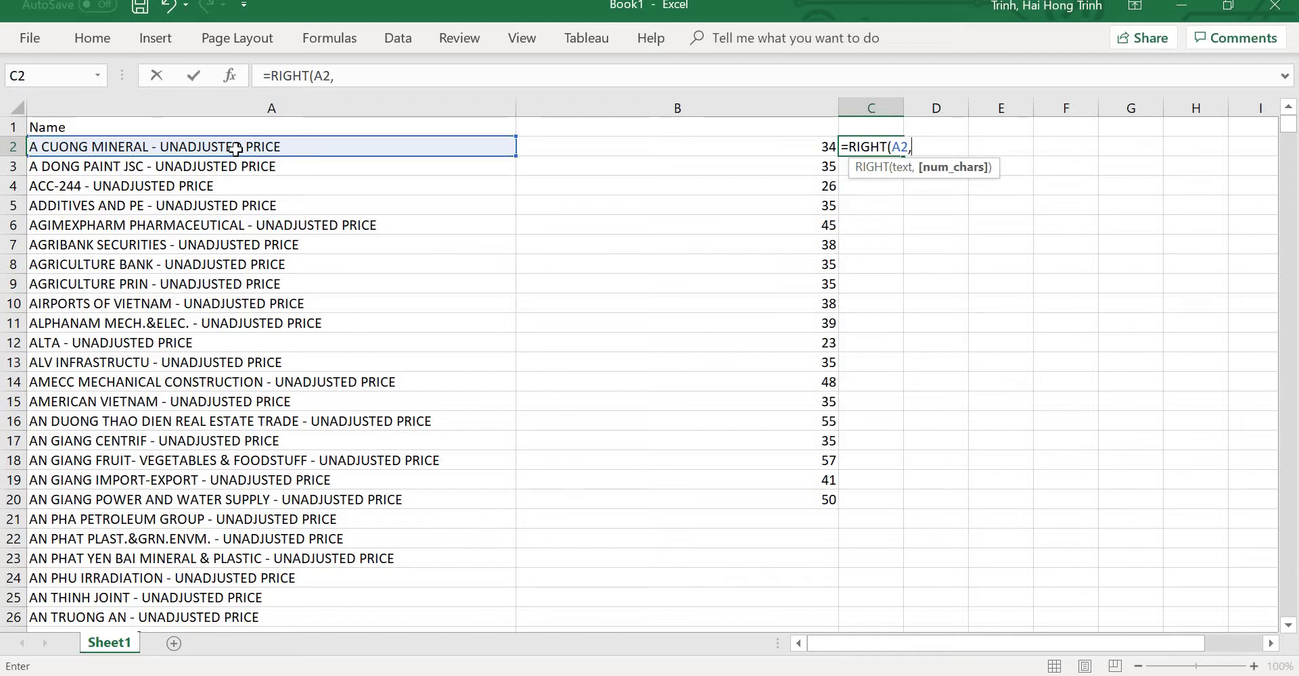
text(19)
text())
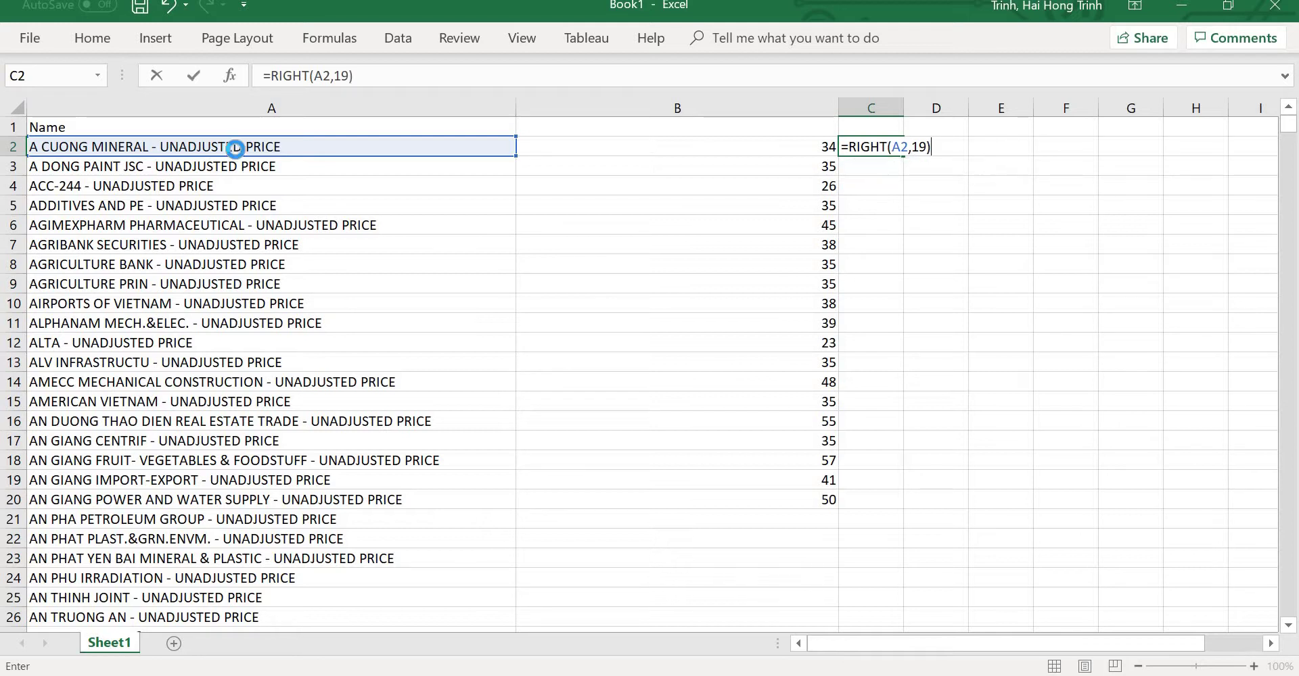
key(Return)
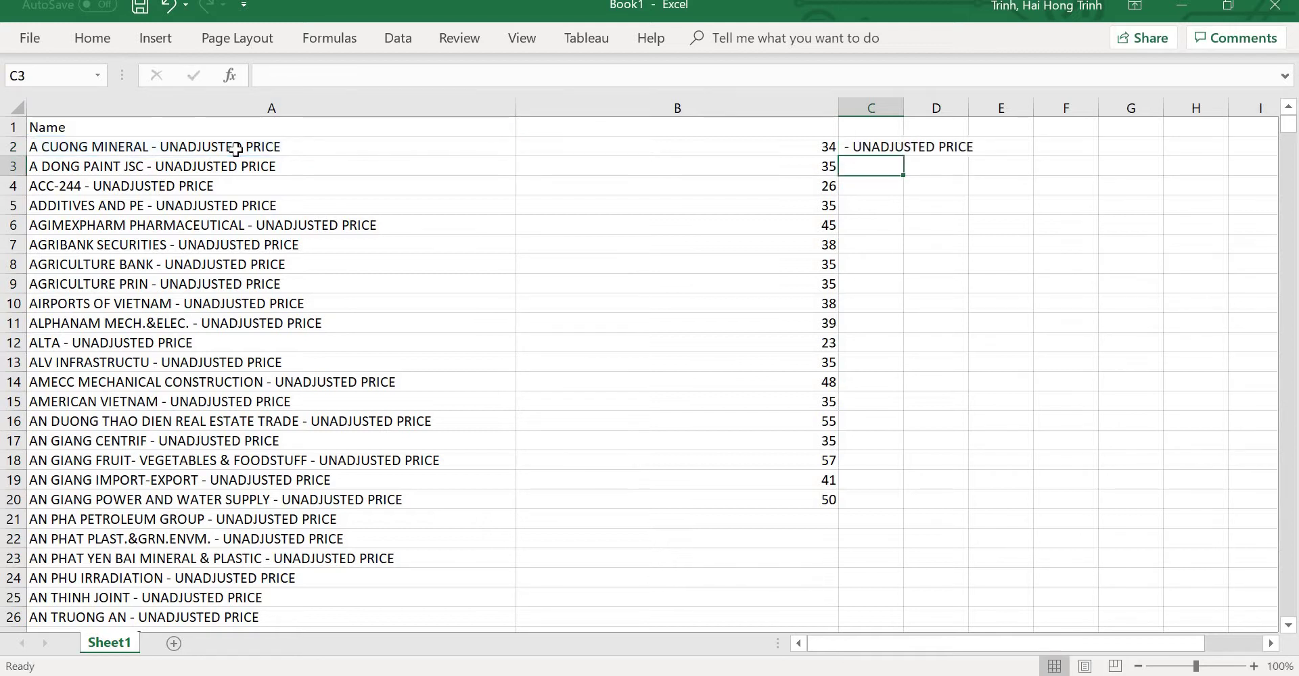
Step: Review the RIGHT formula in C2 and re-enter it with the same 19-character argument
click(876, 144)
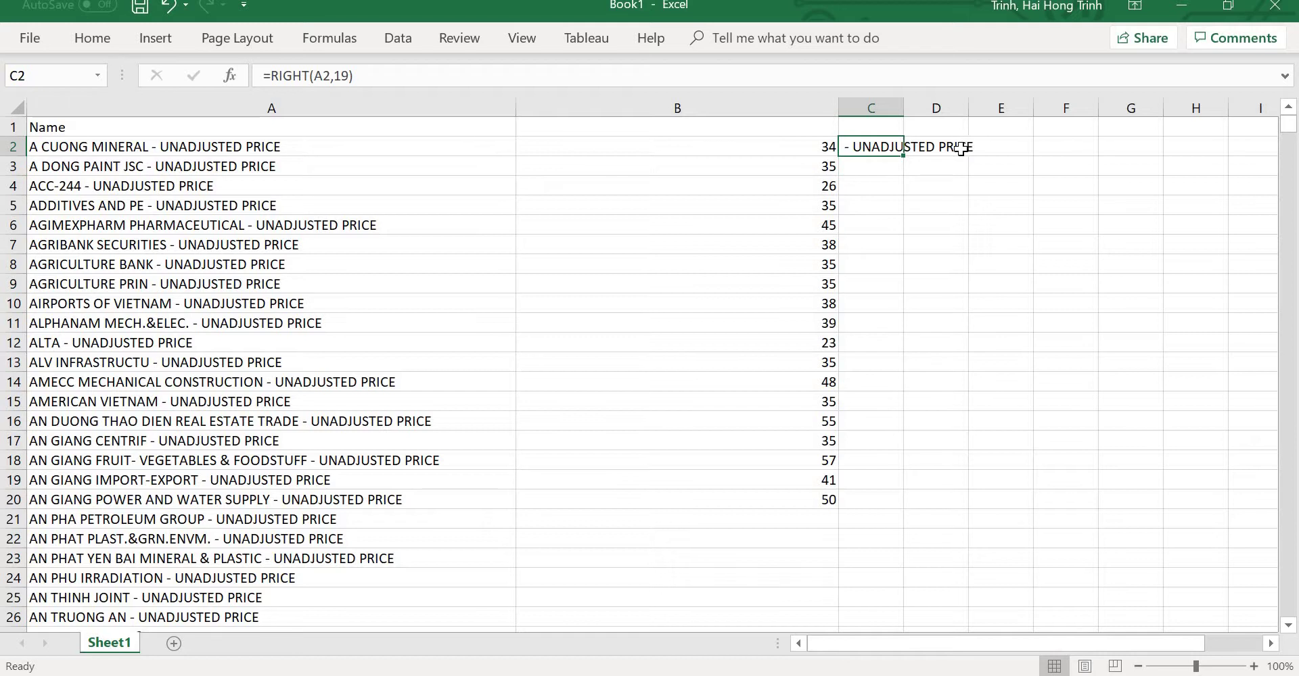
click(357, 75)
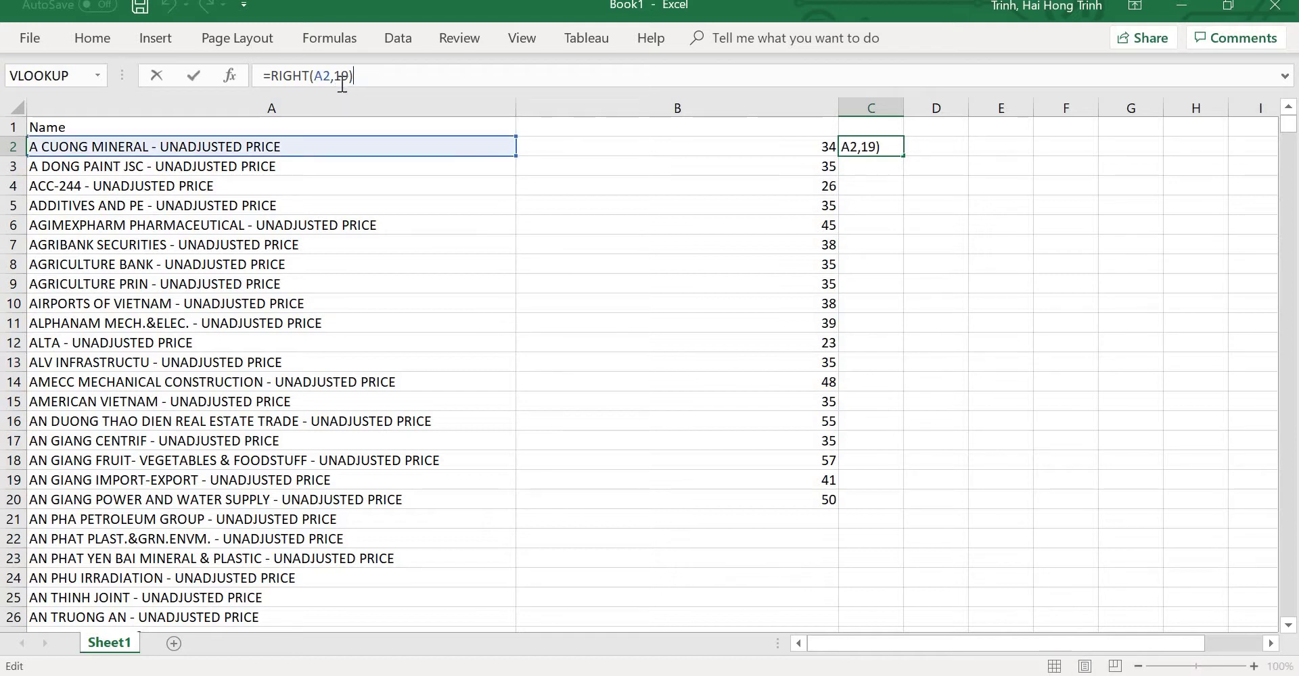
key(BackSpace)
text())
key(Return)
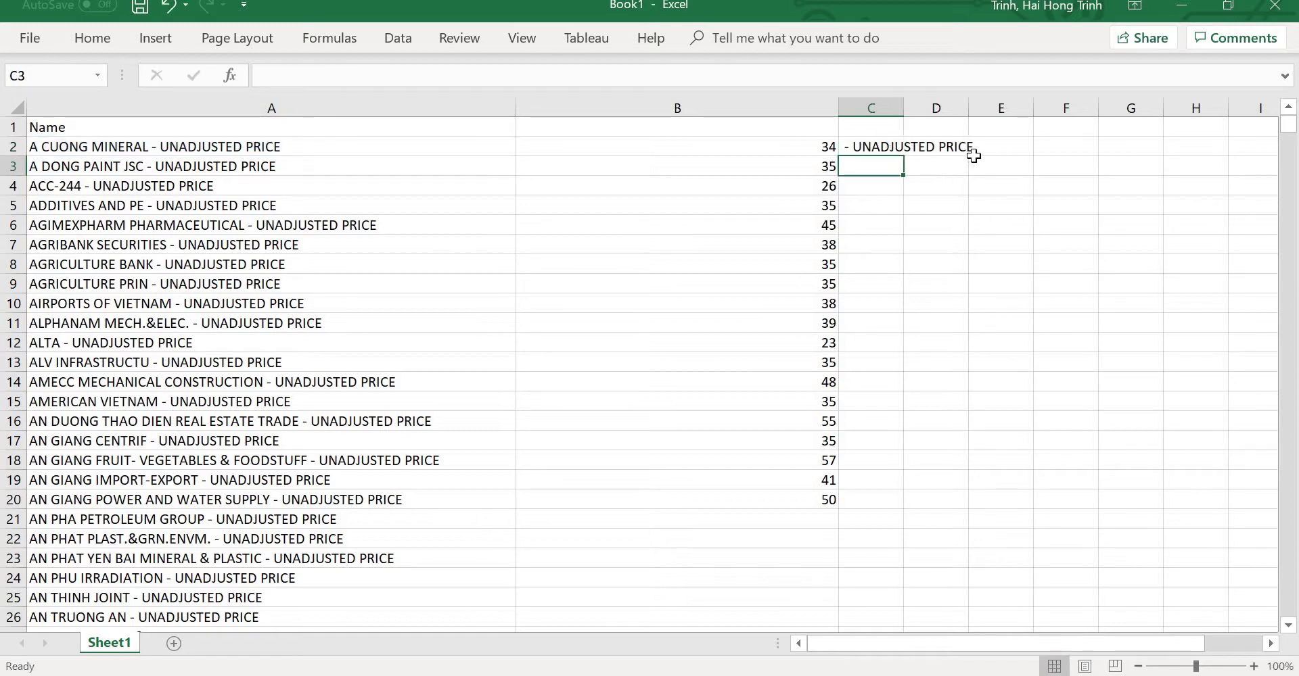
Step: Copy the RIGHT formula from C2 down to C24 and widen column C to fit the extracted text
click(885, 149)
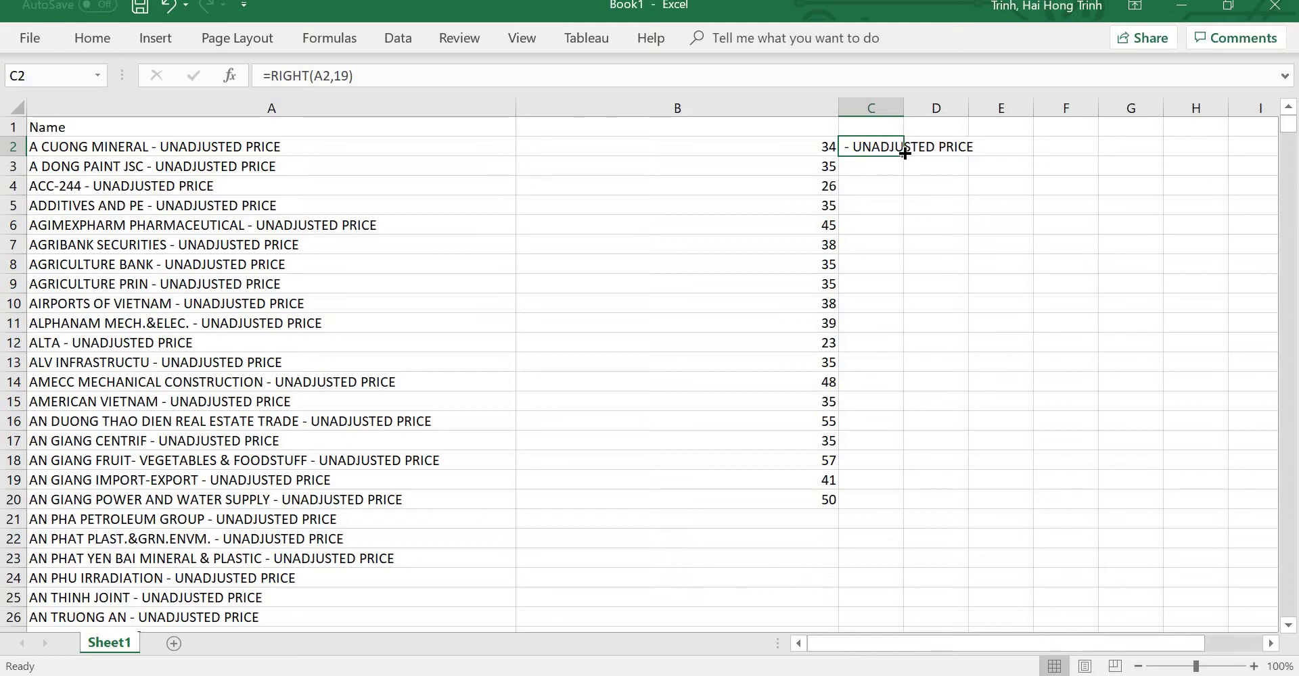
drag(905, 154, 887, 580)
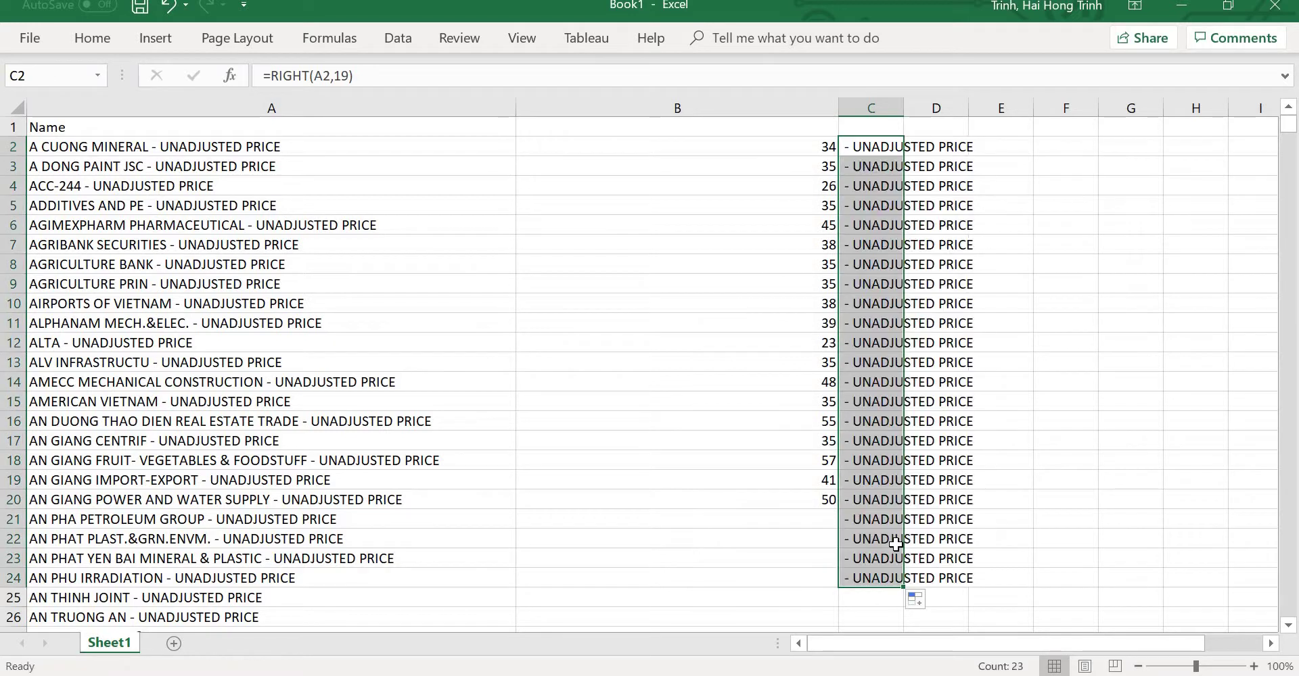
drag(908, 113, 1078, 115)
click(1119, 144)
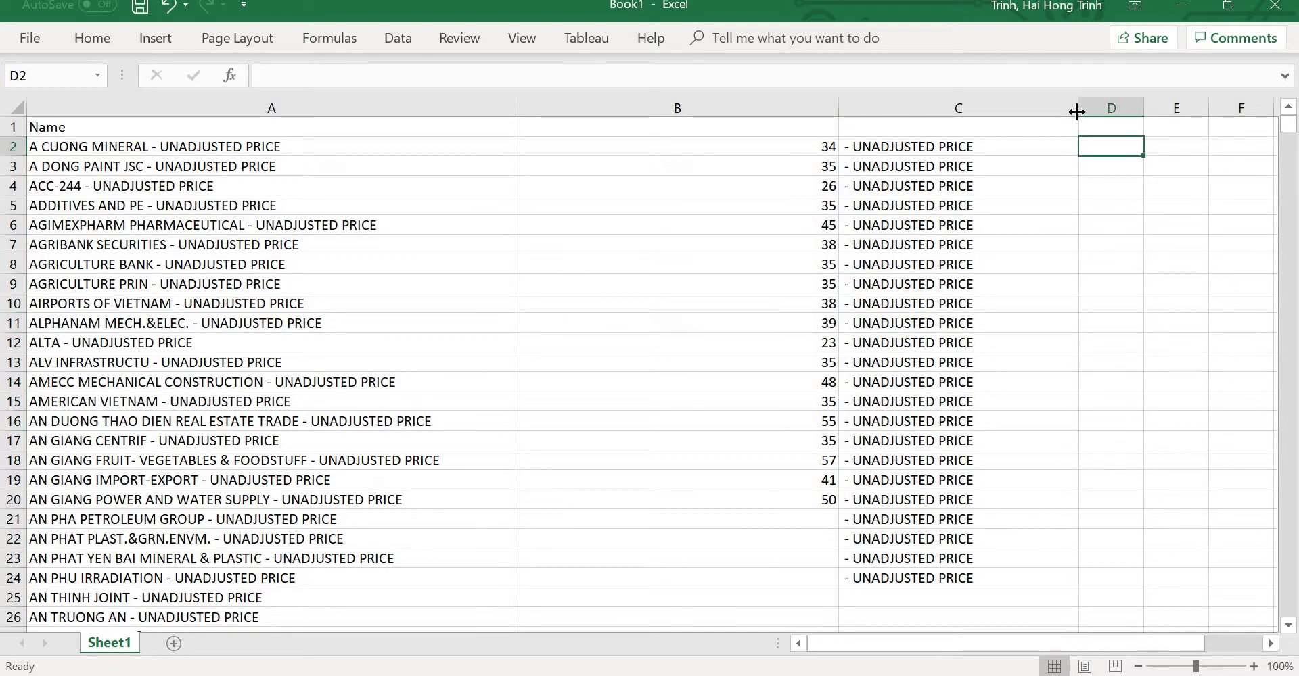
drag(1077, 111, 1014, 116)
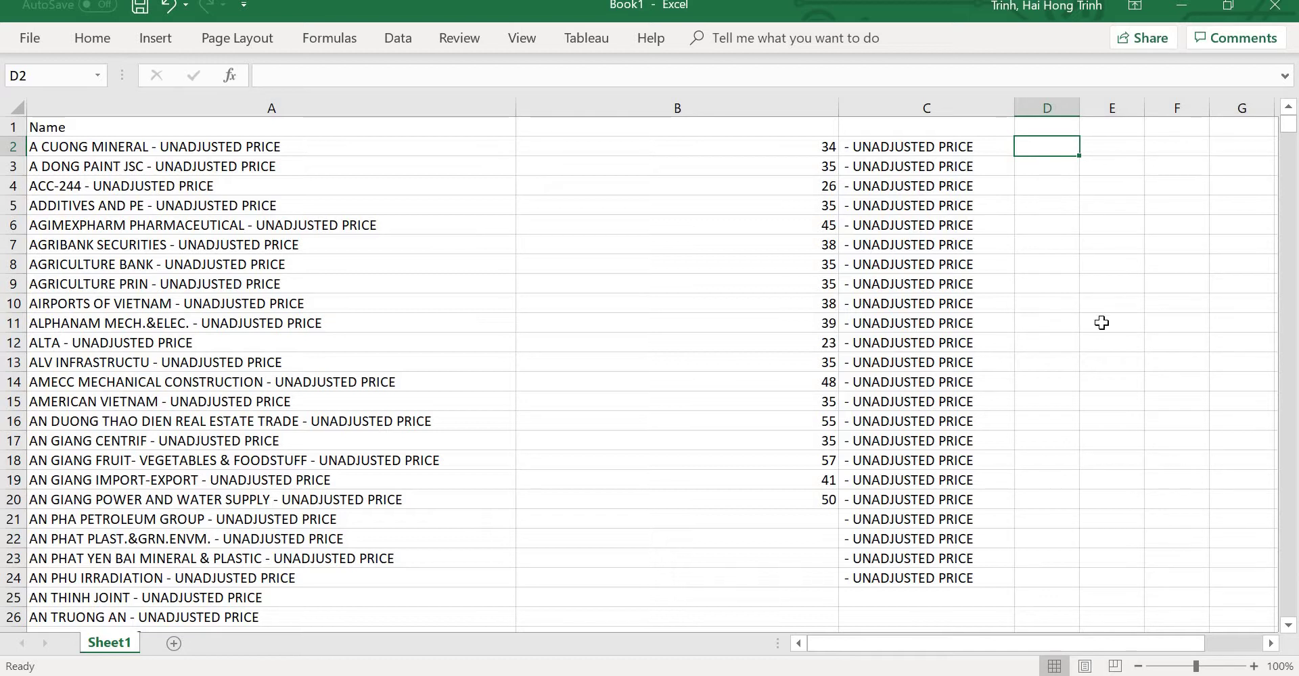
Step: Enter the formula =LEFT(A2,LEN(A2)-19) in cell D2 to strip the " - UNADJUSTED PRICE" ending from the first company name
text(=)
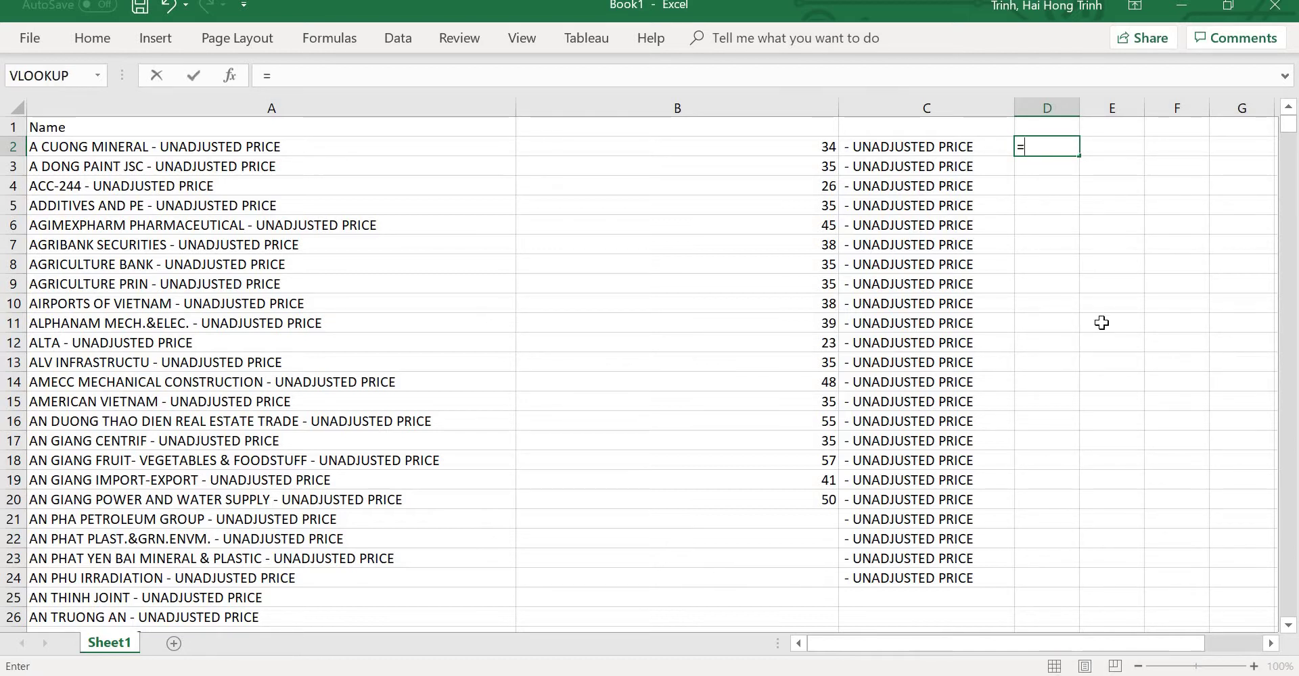
text(LEFT)
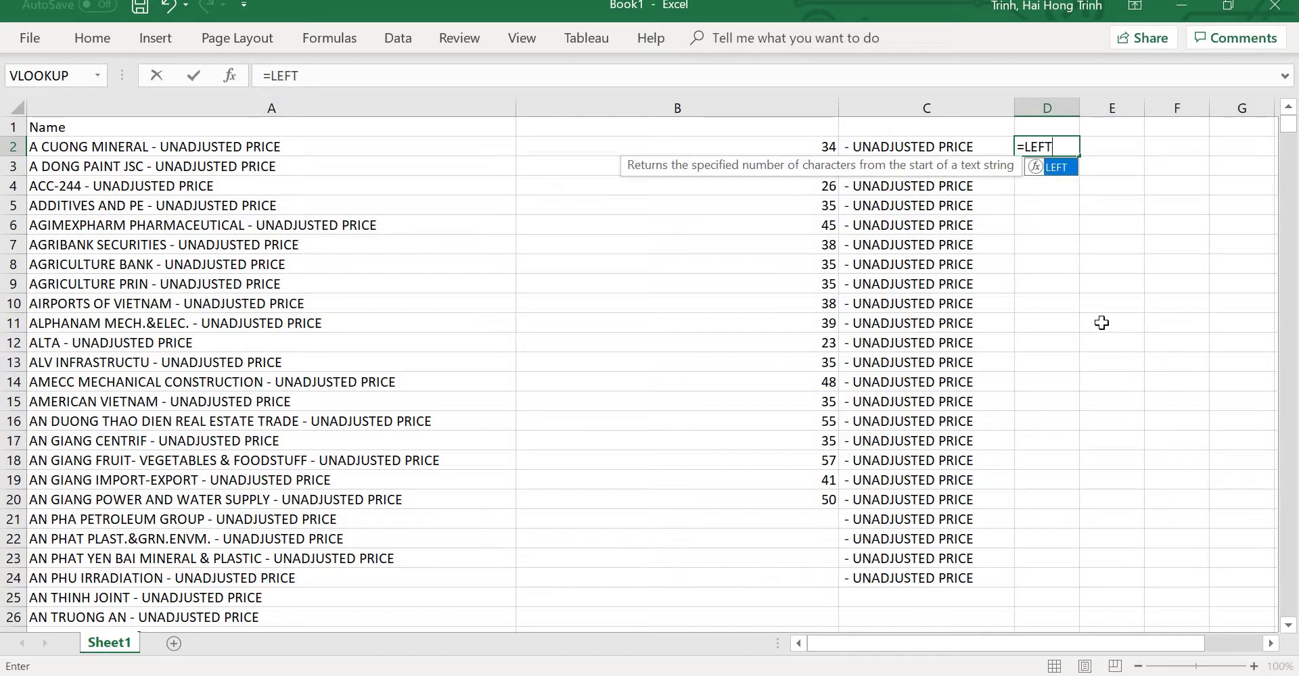
text(()
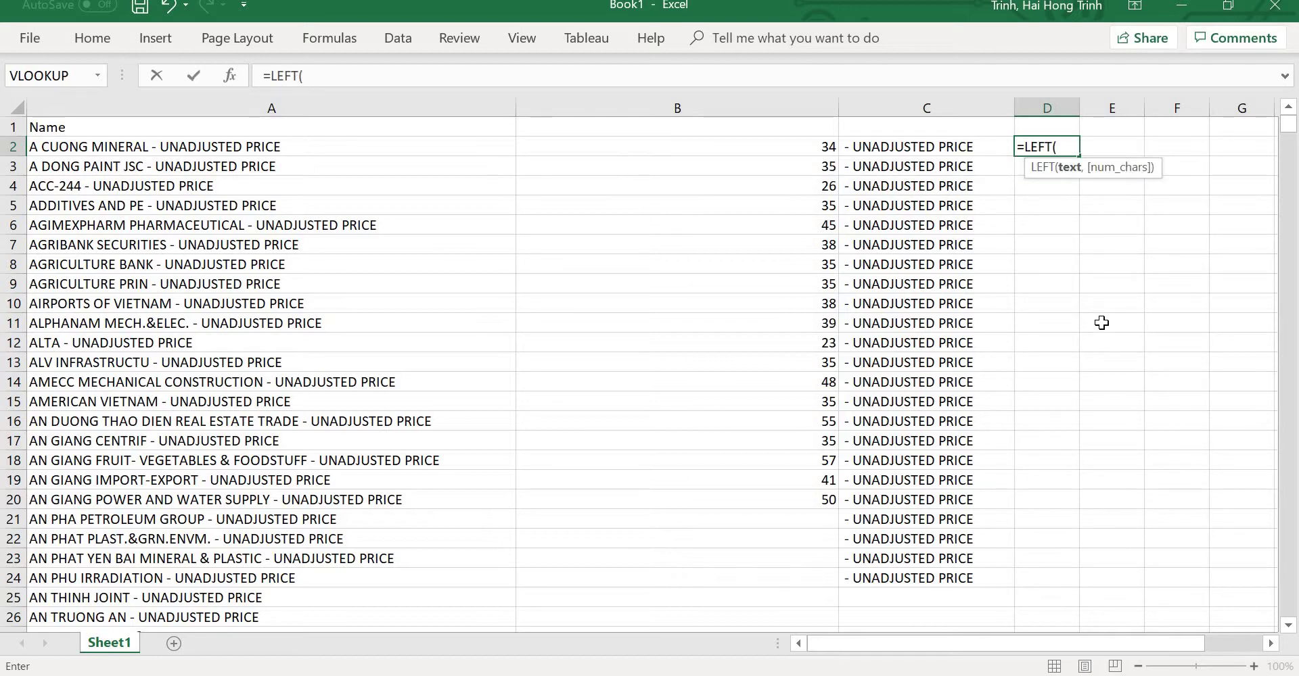
click(269, 151)
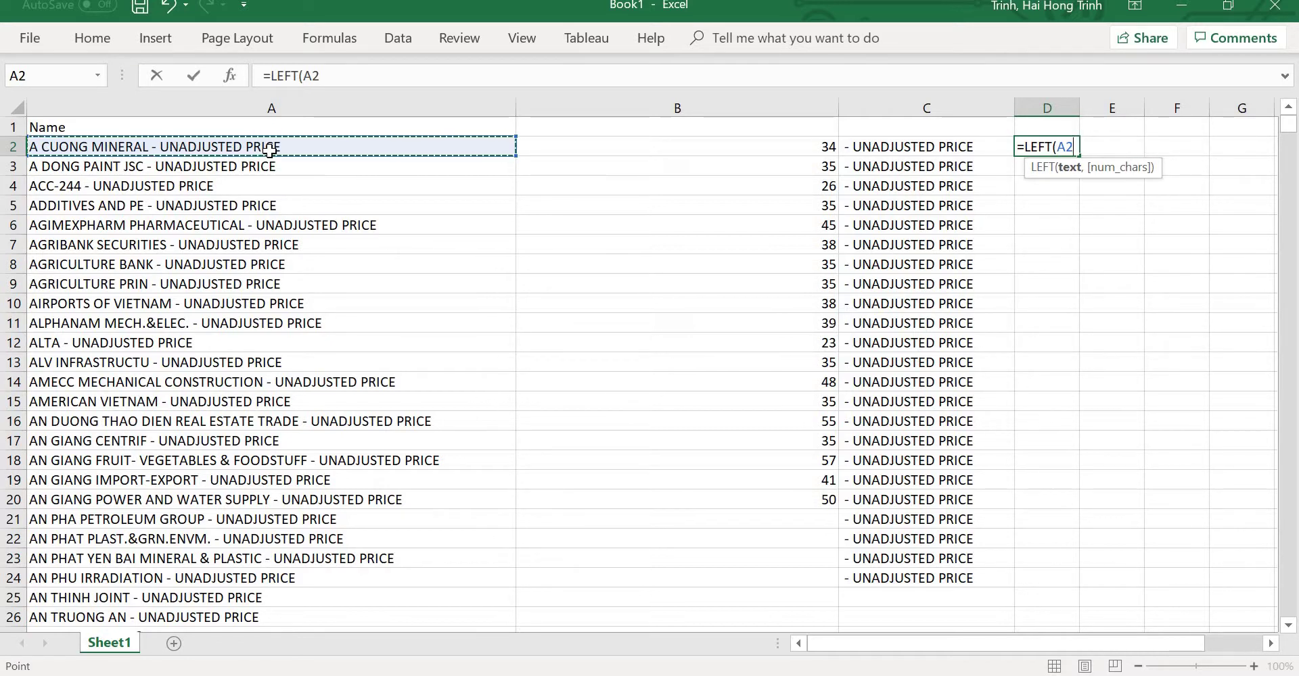
text(,)
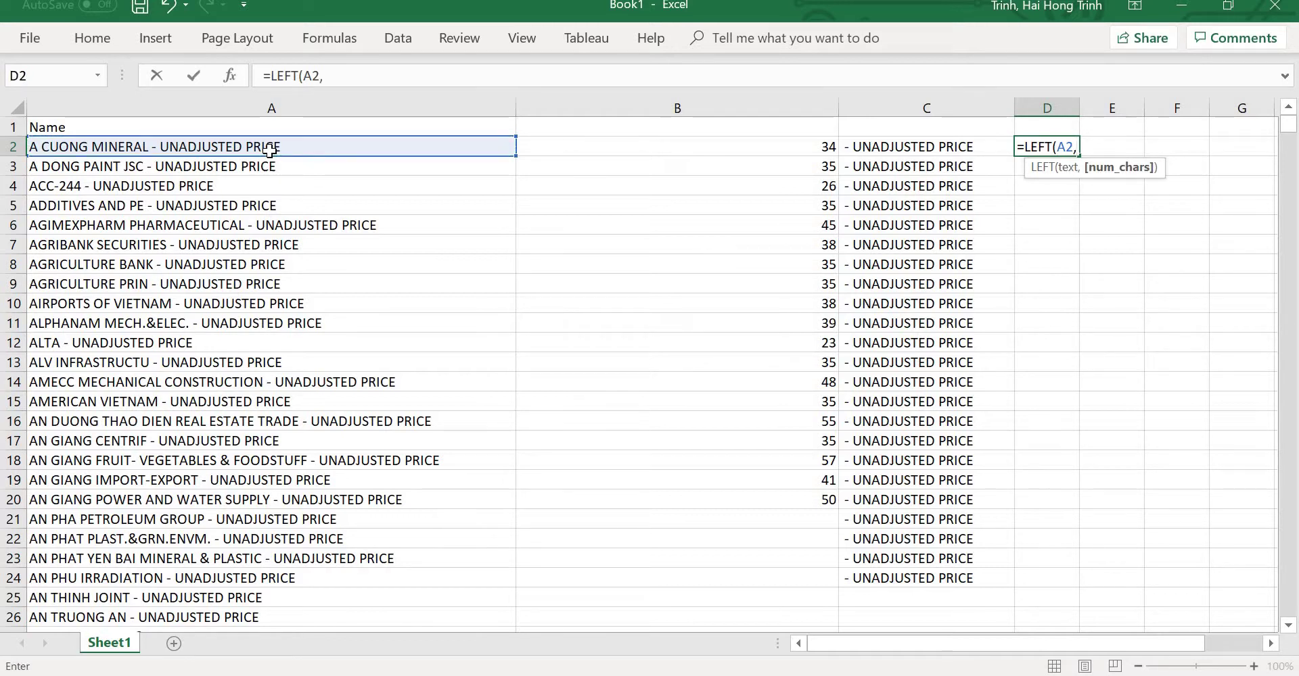
text(LEN)
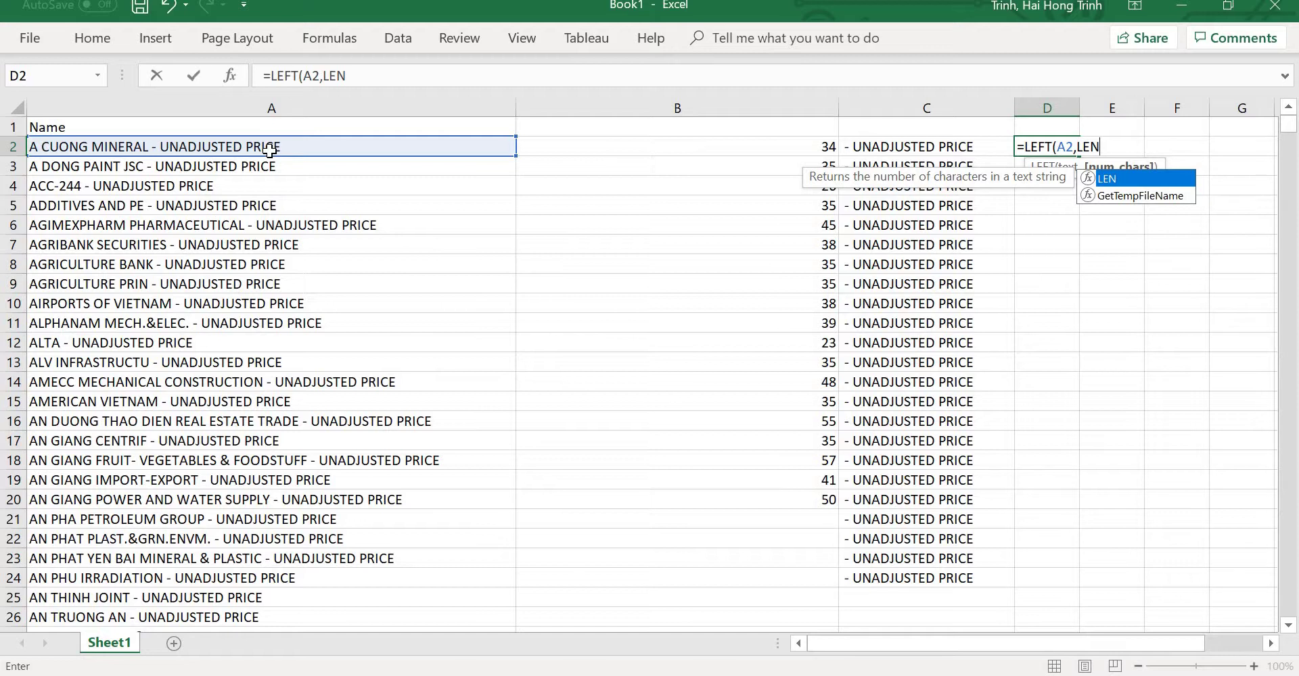
text(()
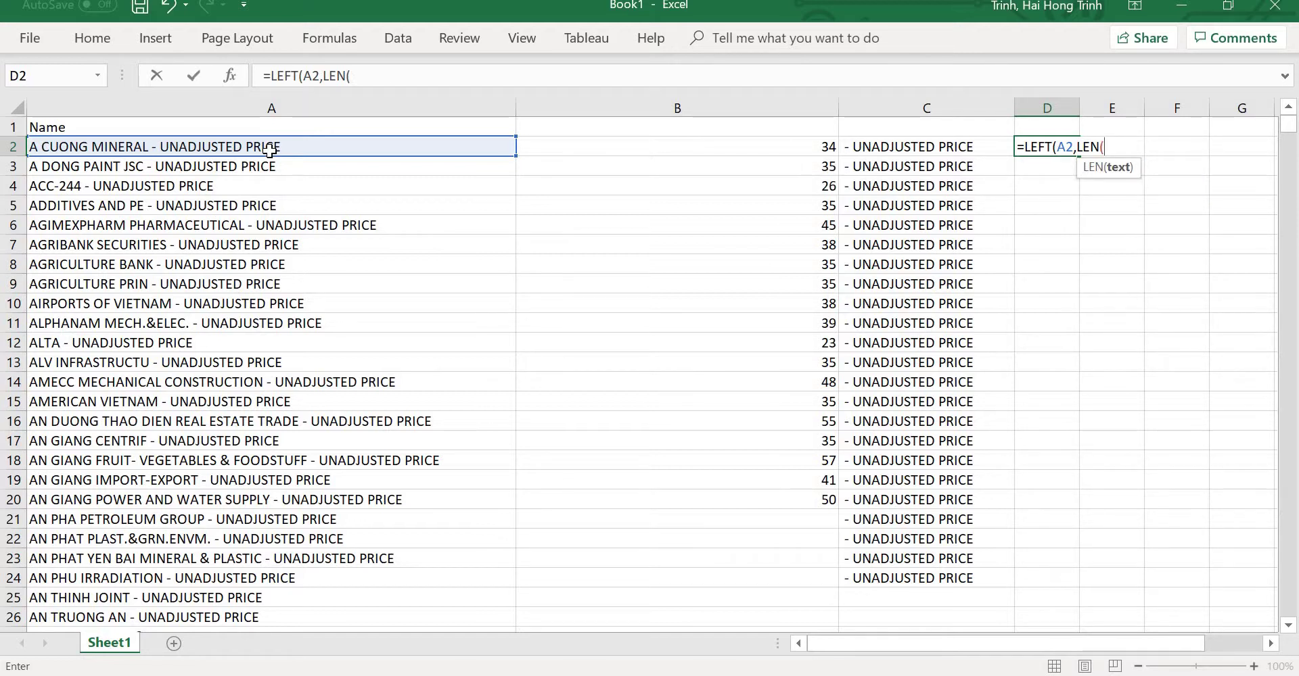
click(269, 150)
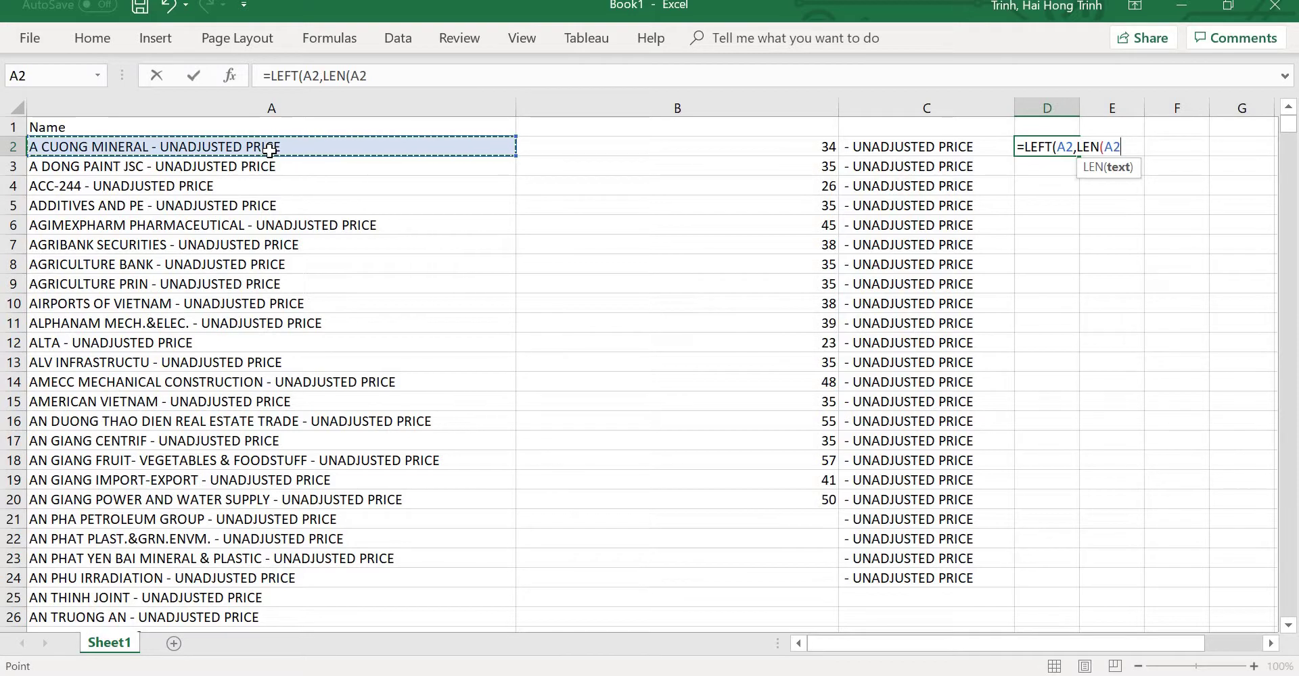
text()-)
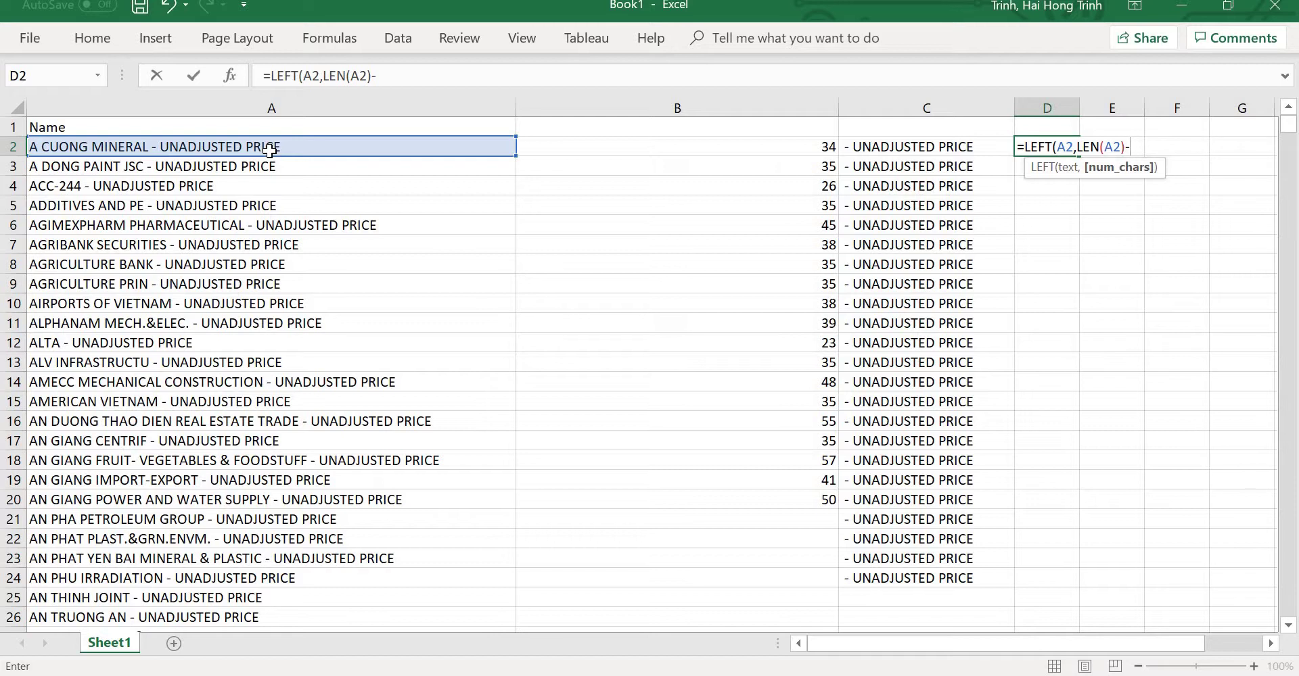
text(19))
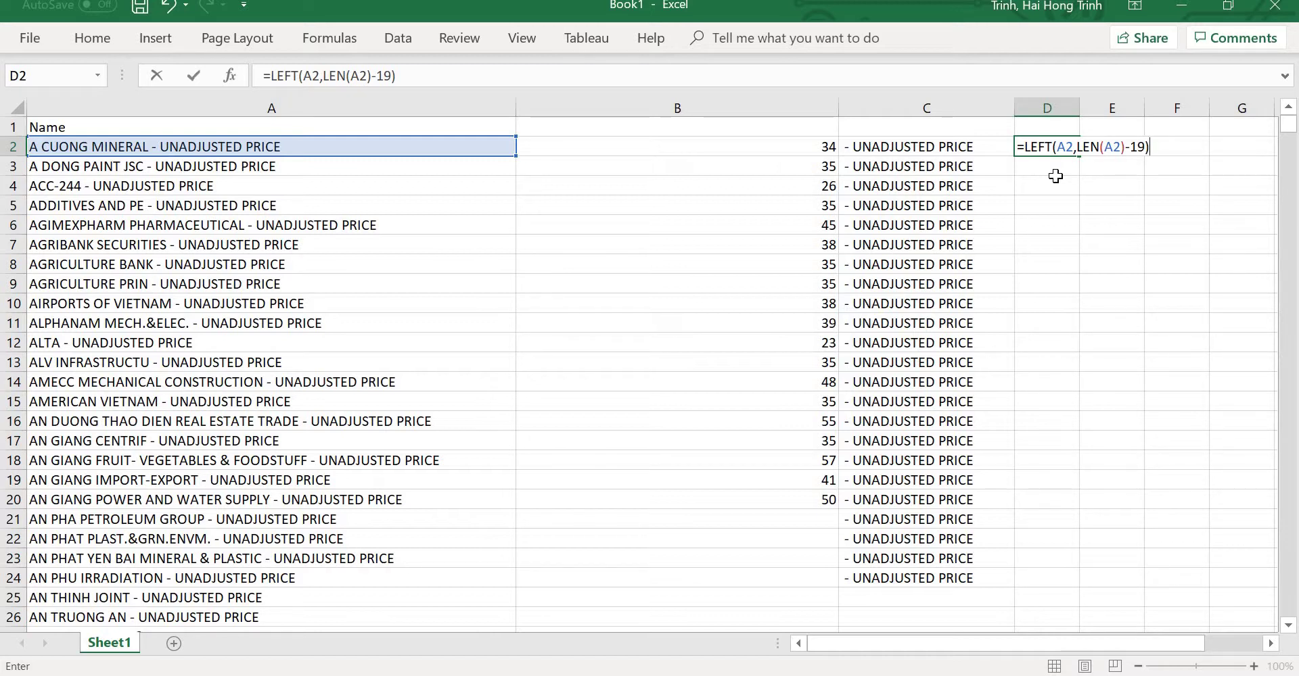
click(1107, 147)
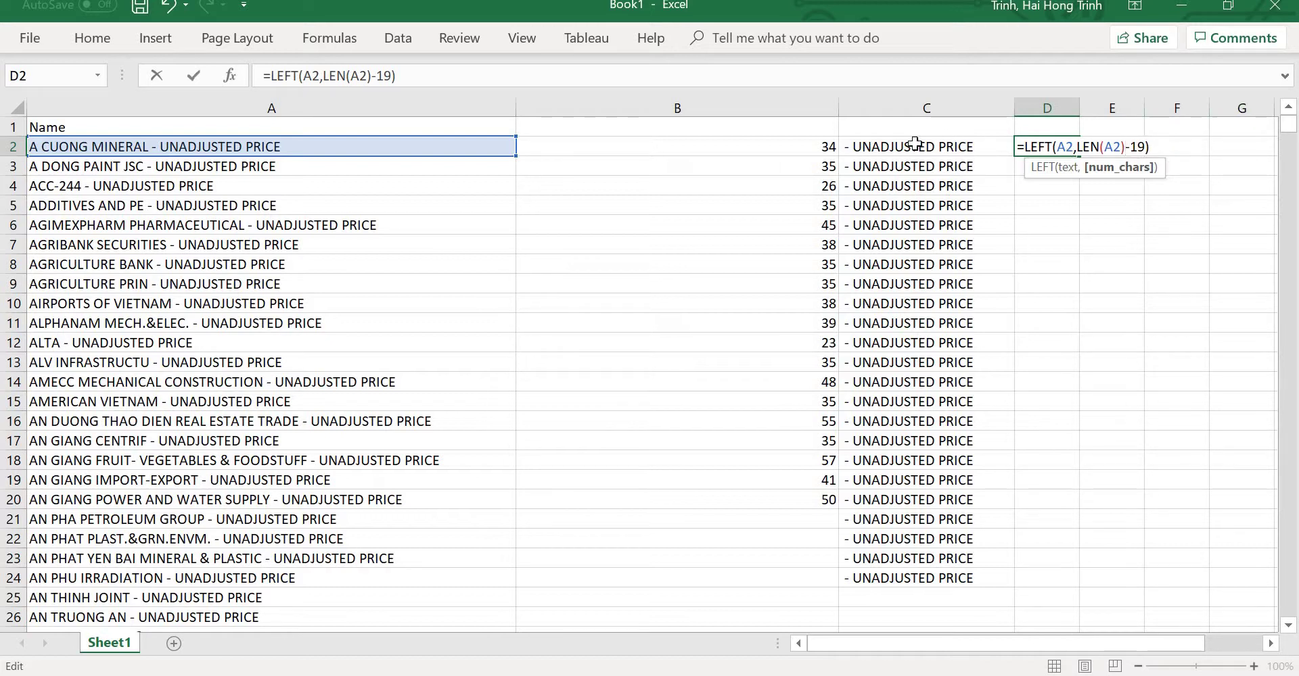
click(1152, 149)
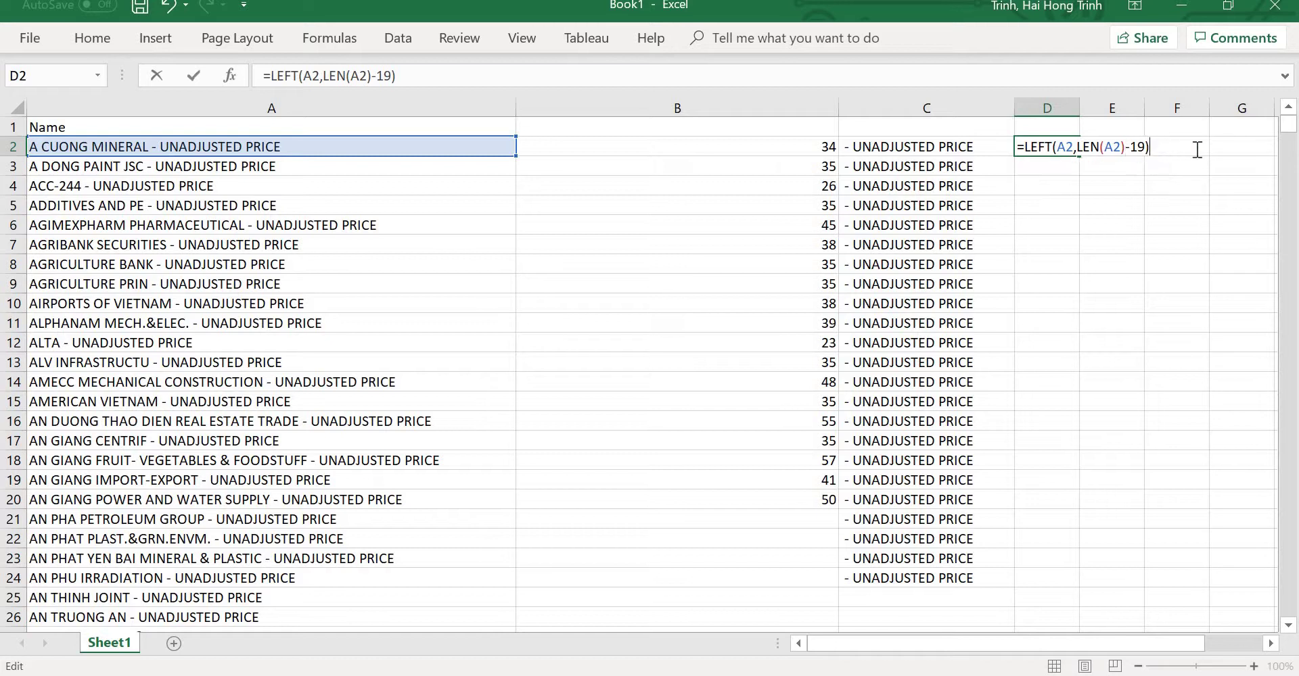
key(Return)
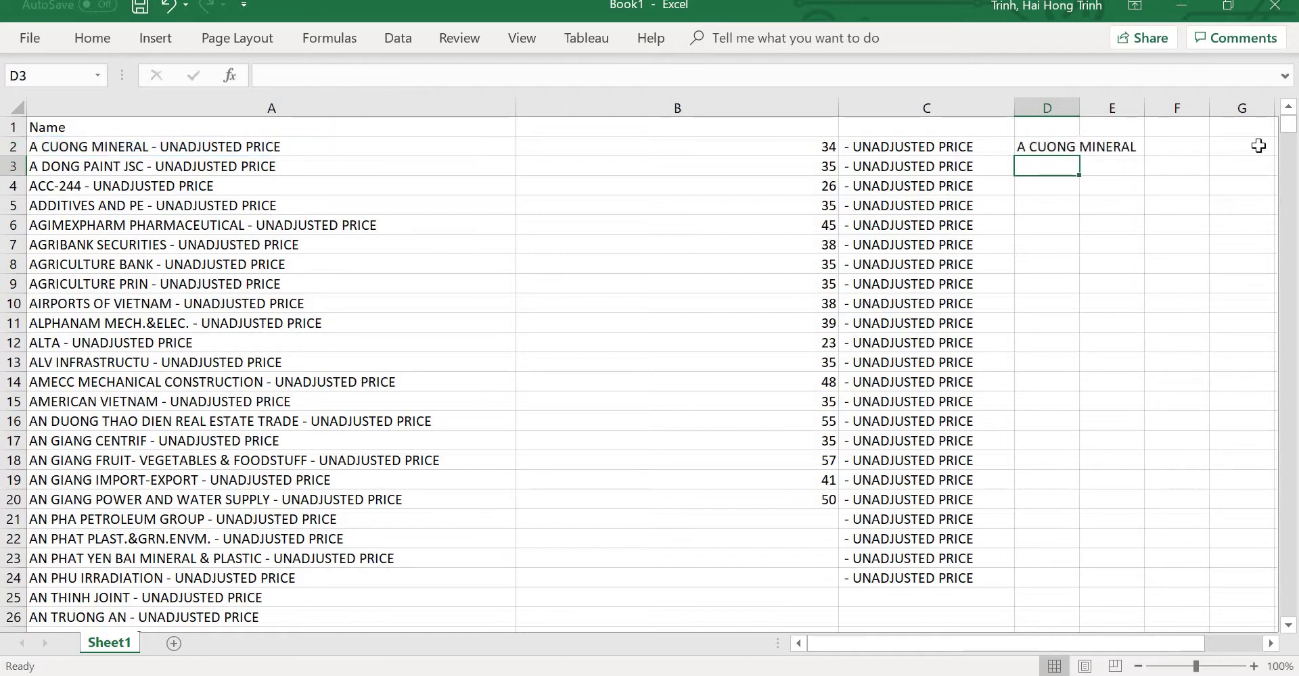
Step: Copy the LEFT formula from D2 down to D1156 and go back to D2 to check it
click(1067, 147)
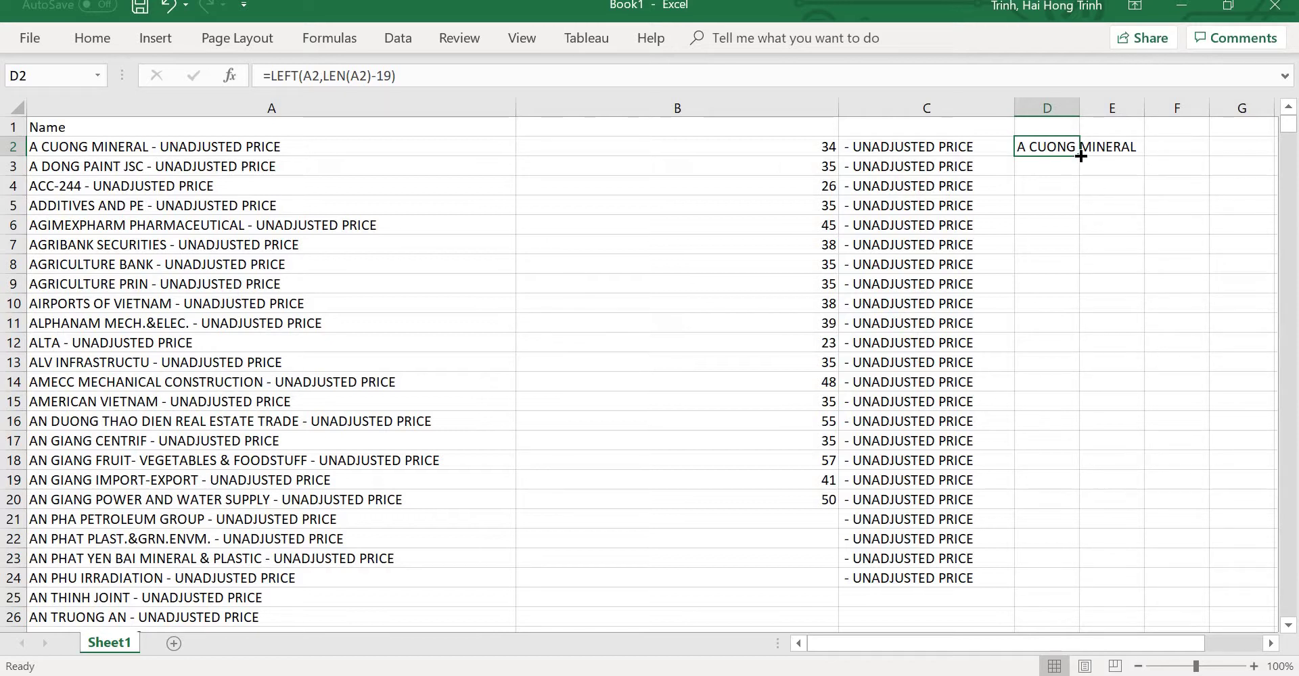
drag(1081, 156, 1056, 629)
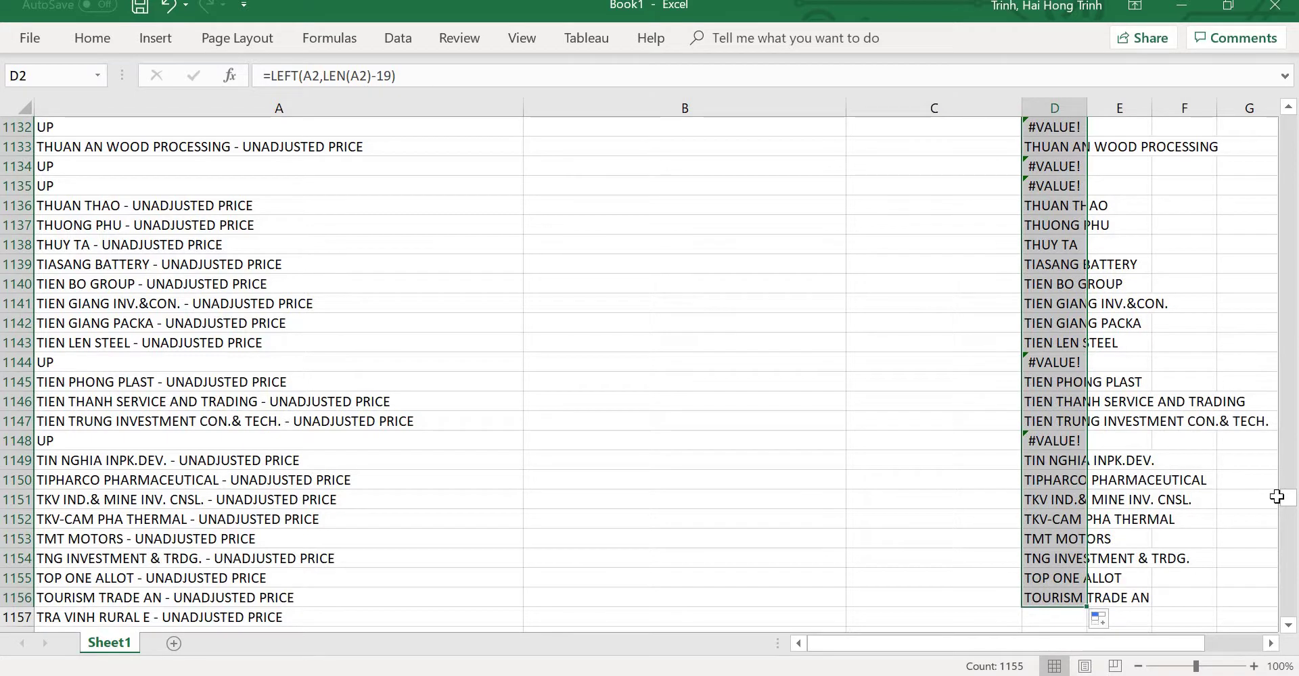
click(1170, 479)
drag(1289, 499, 1119, 139)
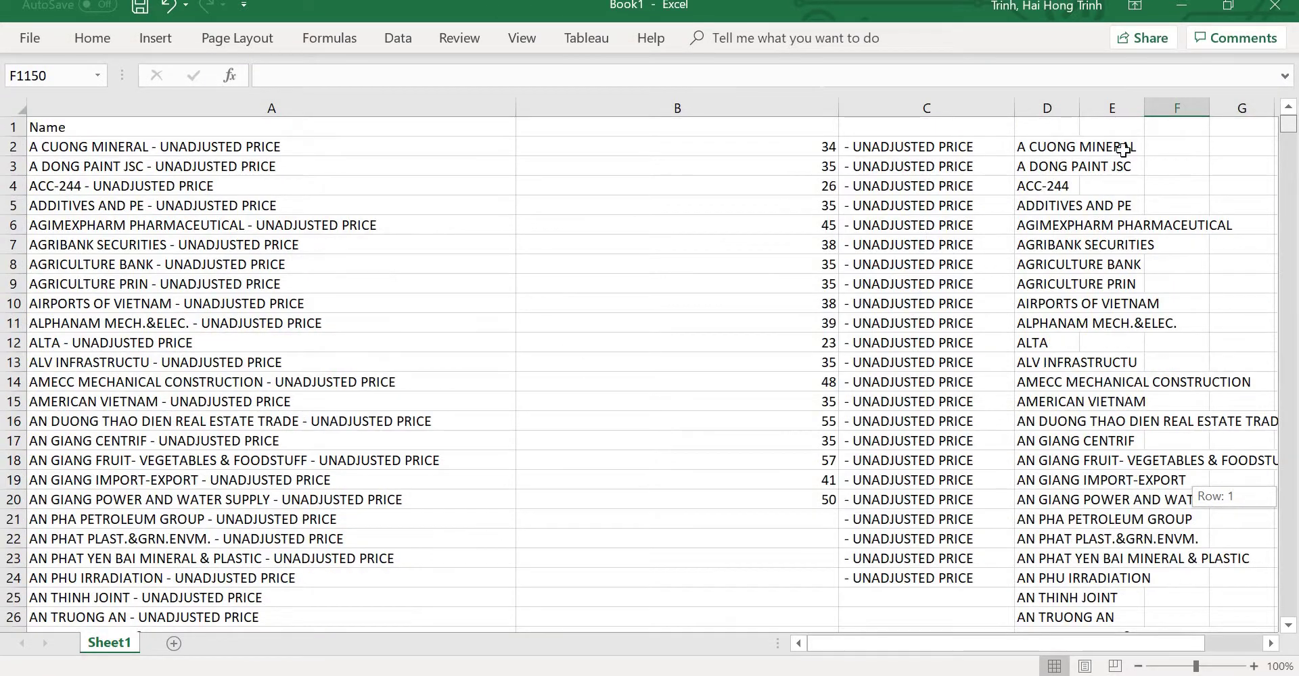
click(1120, 145)
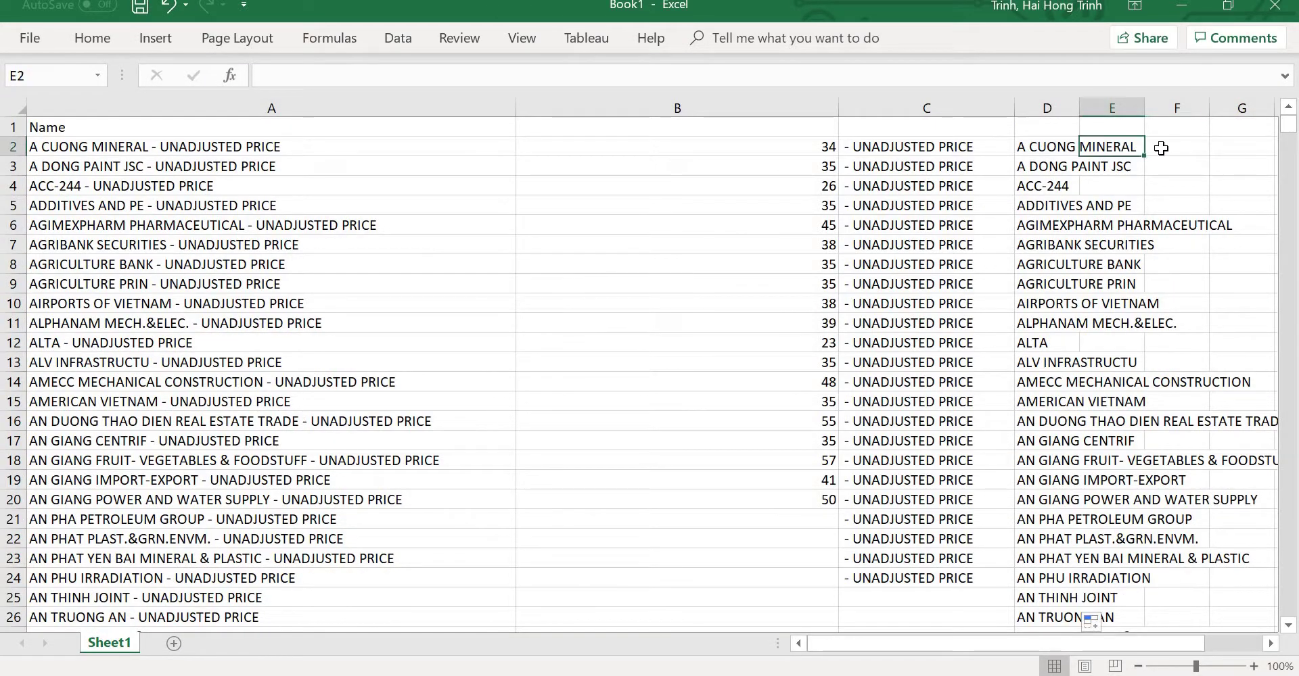
click(1045, 144)
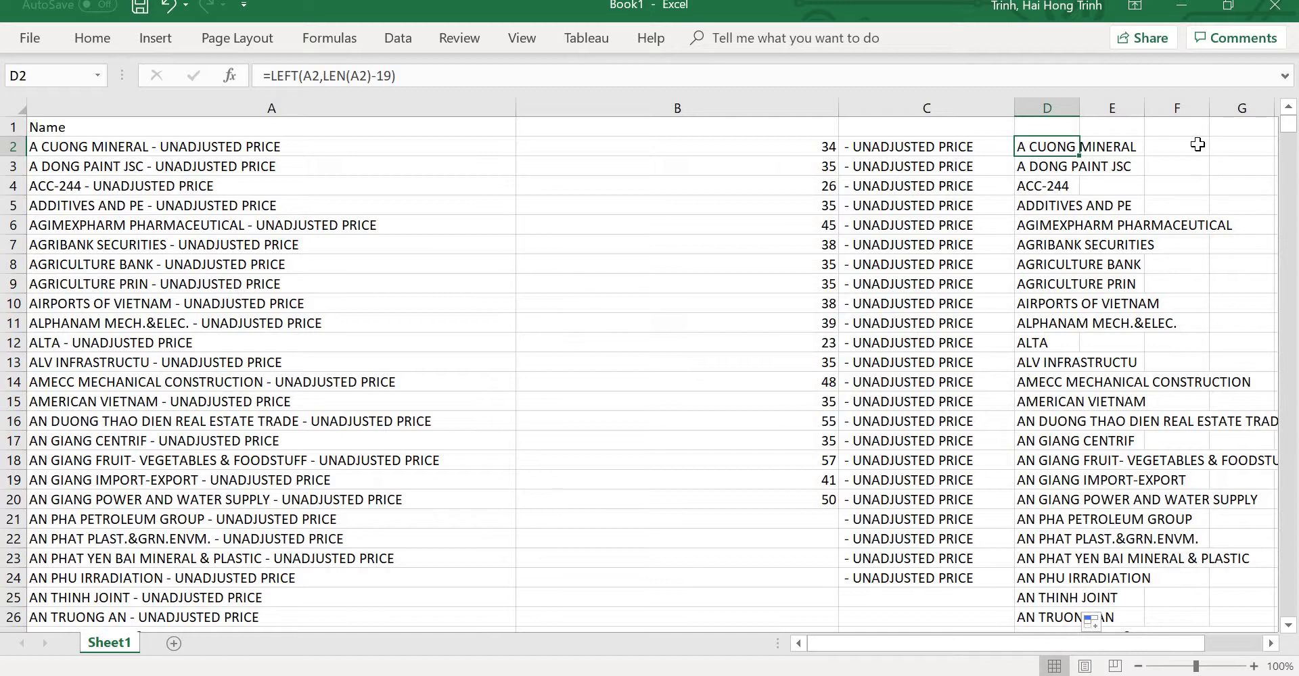